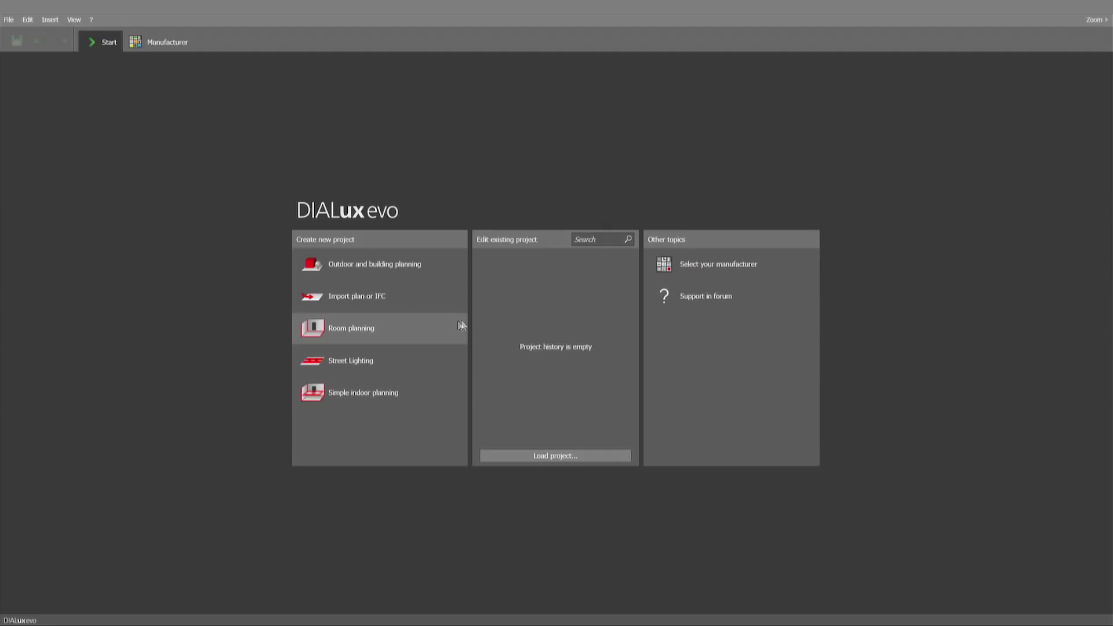
Step: Create a room planning project with a custom-drawn room contour and a wall thickness of 0.5 m
click(363, 328)
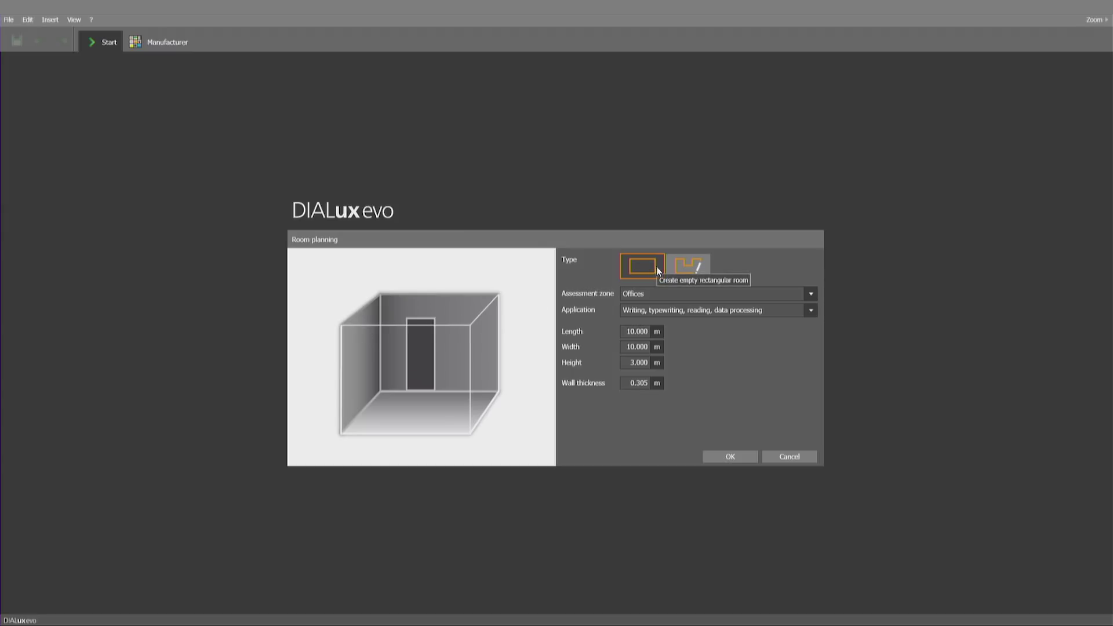
click(699, 268)
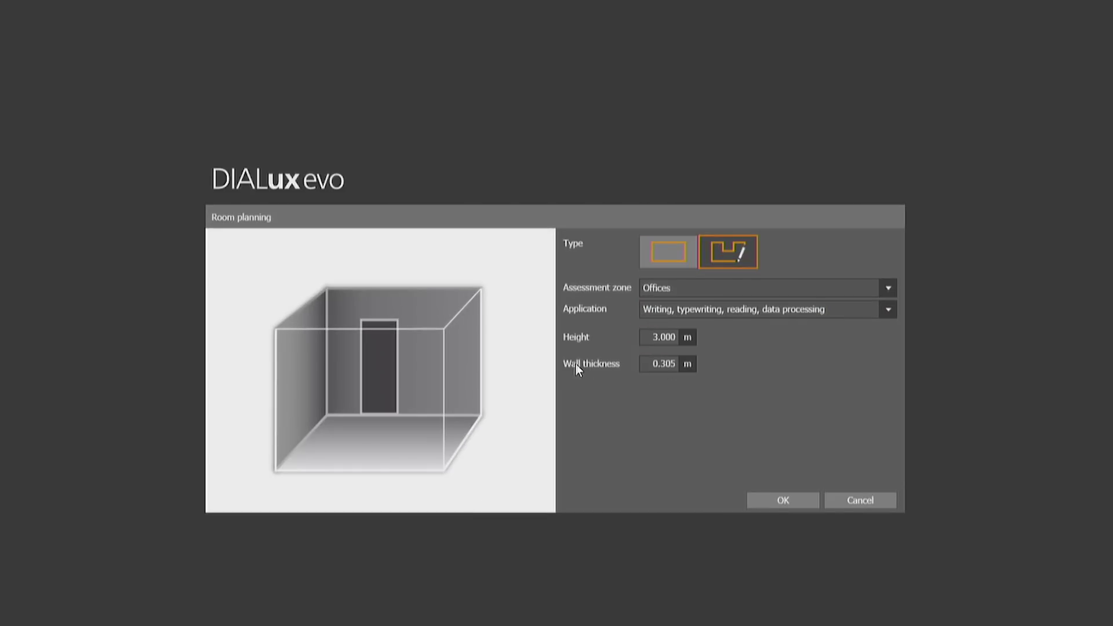
click(672, 364)
double_click(673, 364)
text(0.25)
key(Return)
text(0.5)
key(Return)
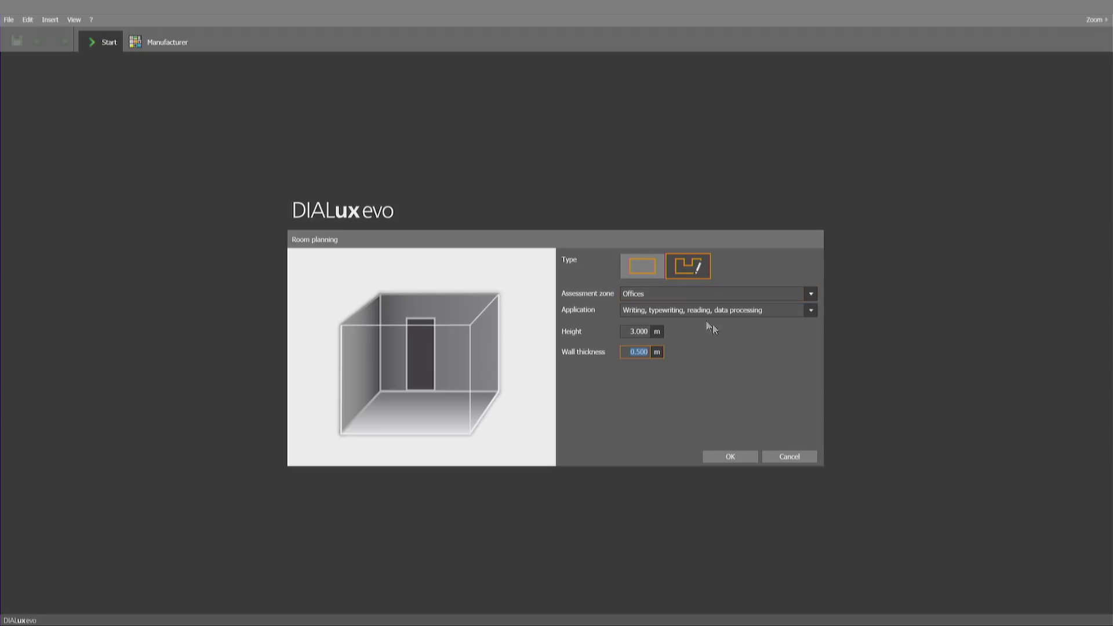
click(748, 462)
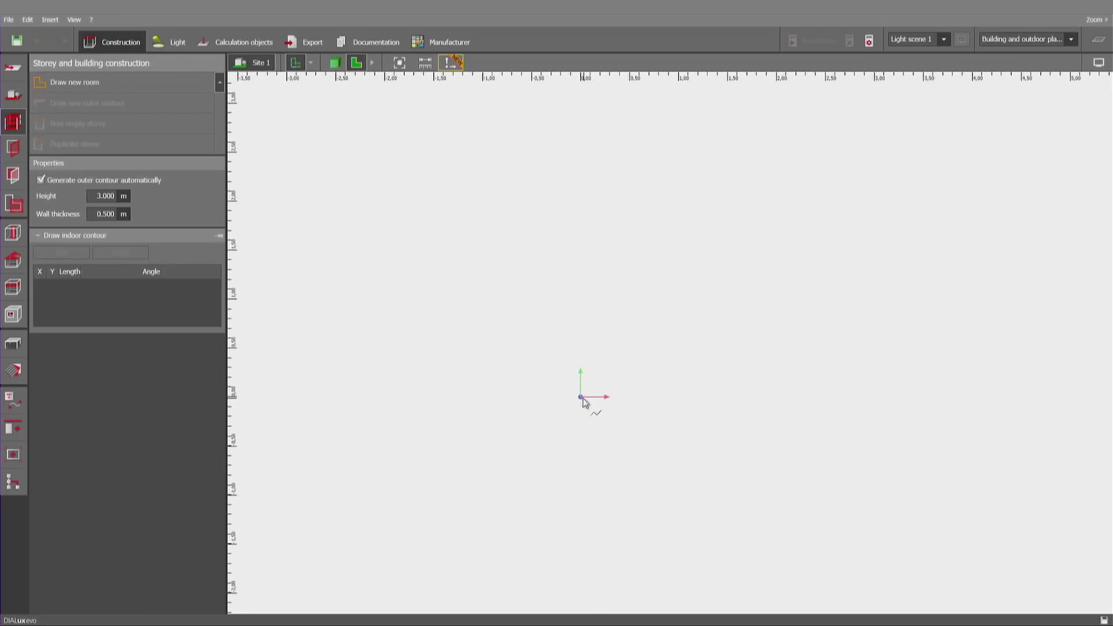
Step: Start the room contour at the coordinate origin with an 8 m wall along the X-axis at 0°
click(581, 397)
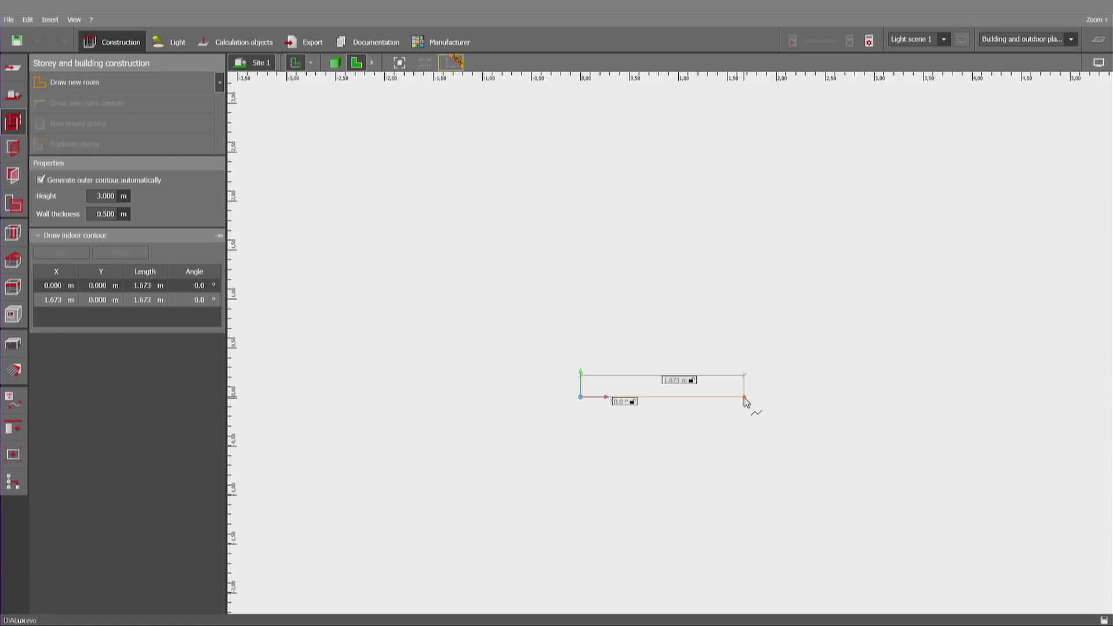
key(Tab)
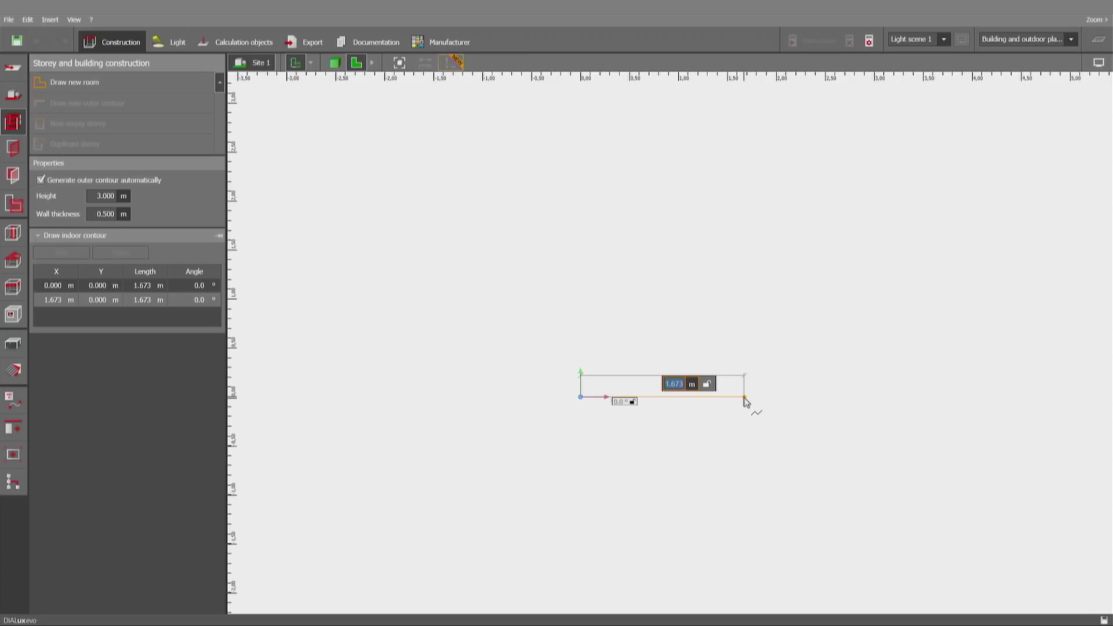
text(8)
key(Tab)
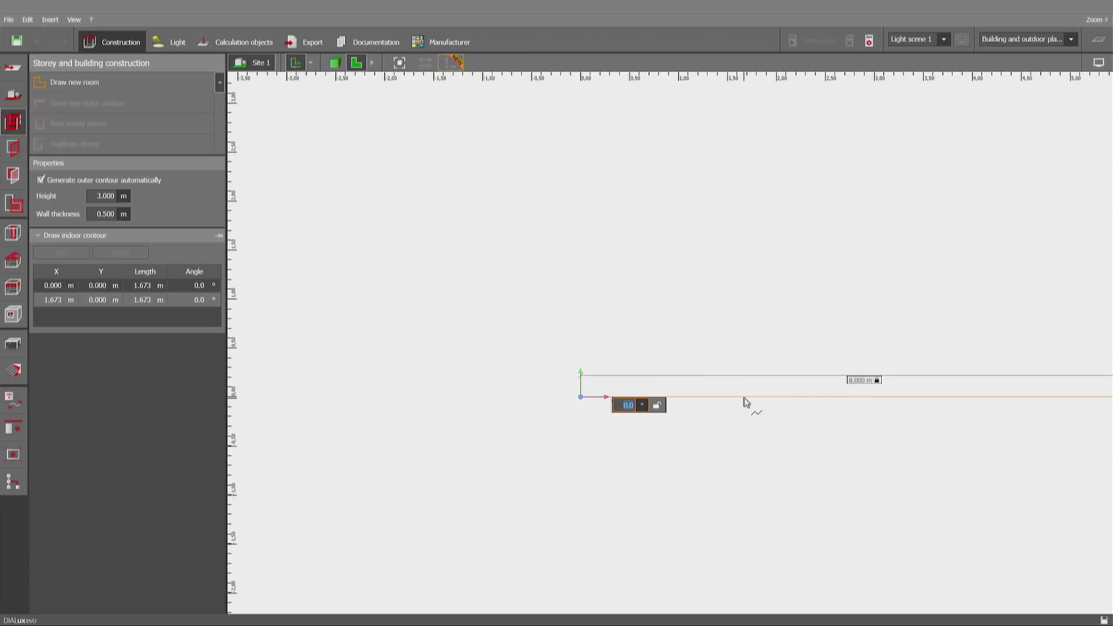
key(Return)
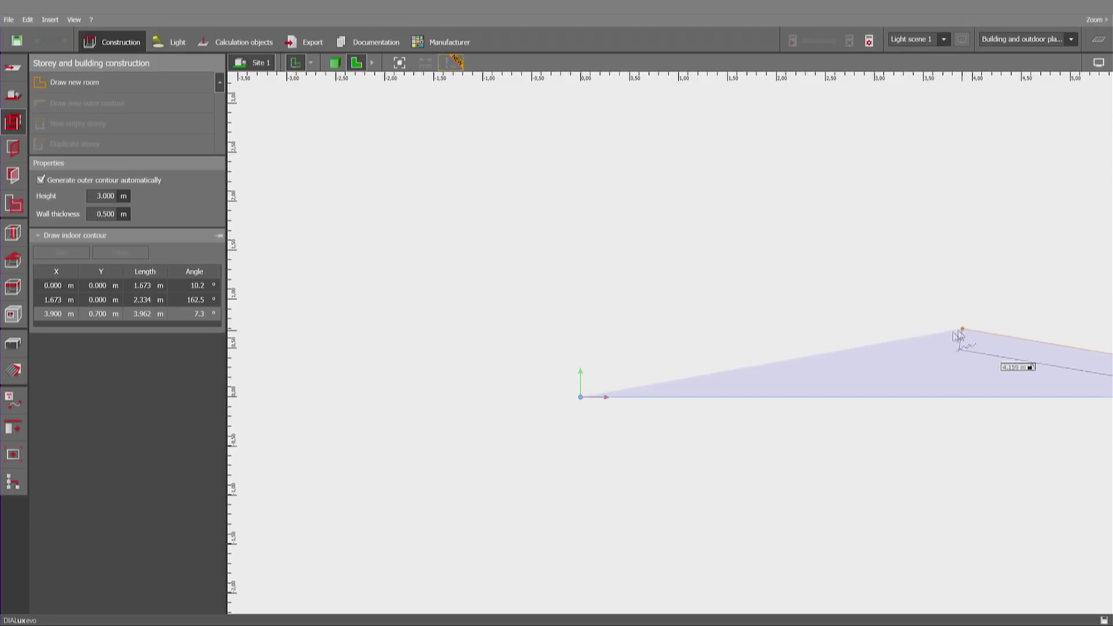
Step: Add a 5 m wall going up at 90° from the far end of the 8 m wall
middle_drag(964, 331, 552, 389)
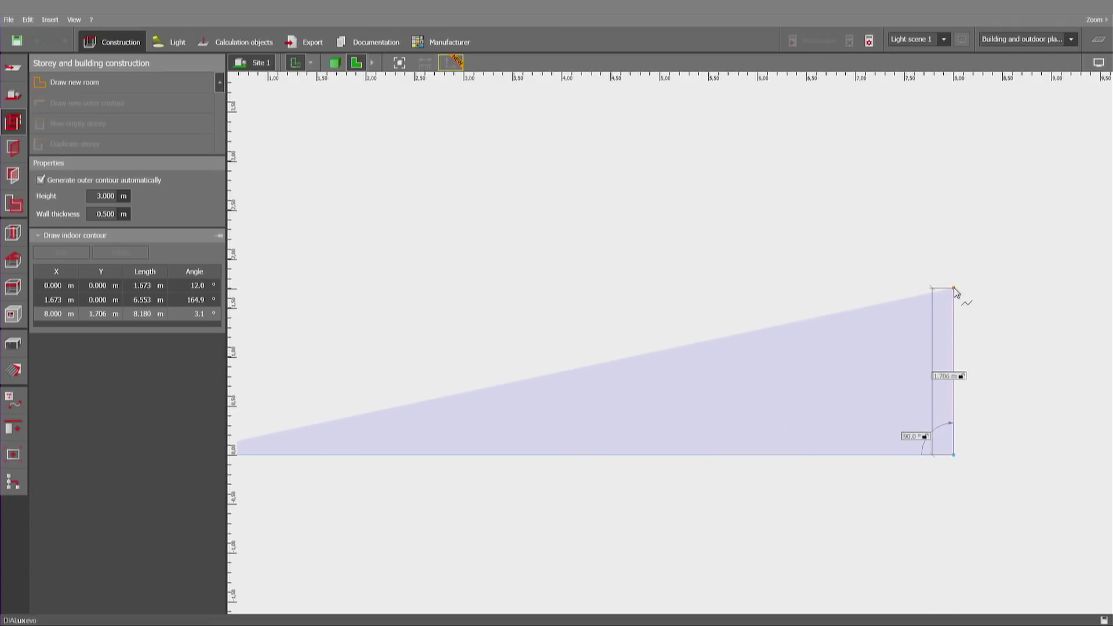
key(Tab)
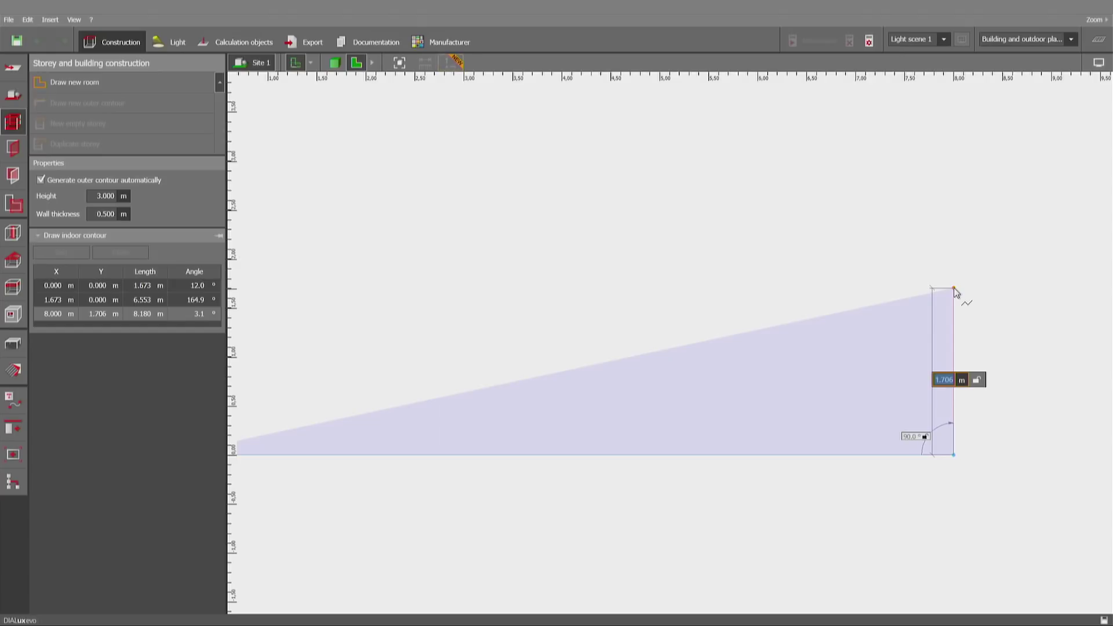
text(5)
key(Return)
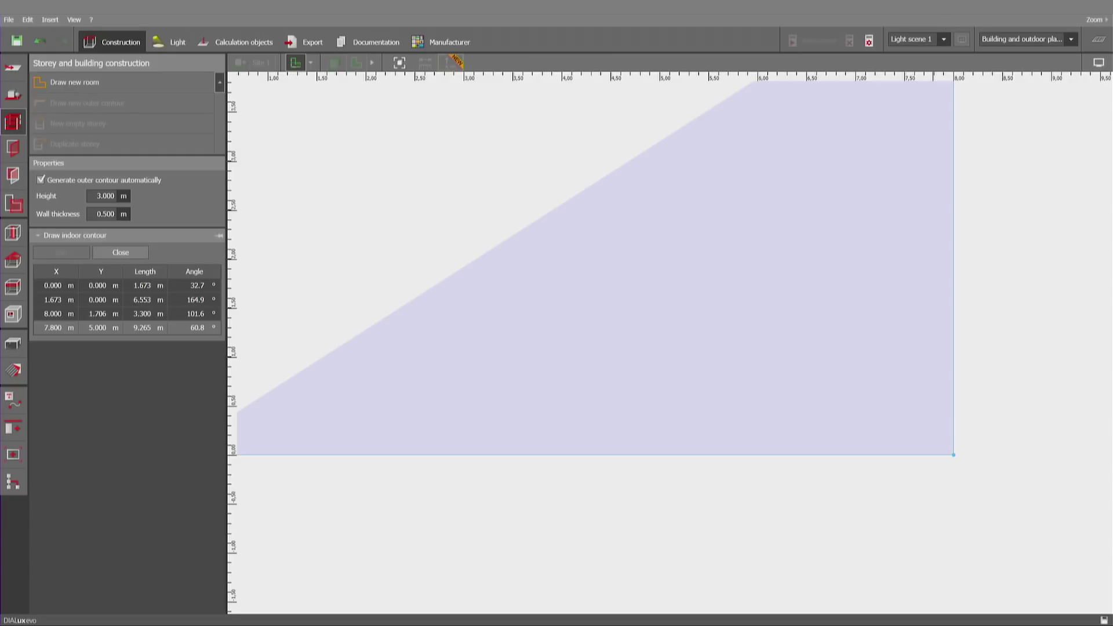
Step: Add a 4 m horizontal wall running back toward the Y-axis from the top of the 5 m wall
scroll(904, 446, down, 3)
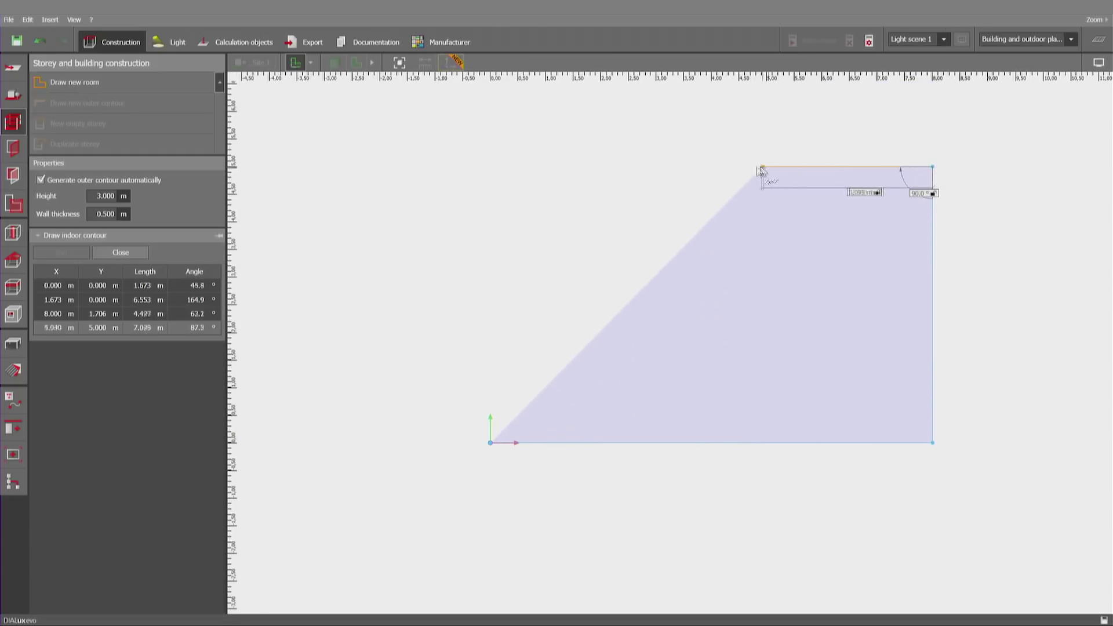
key(Tab)
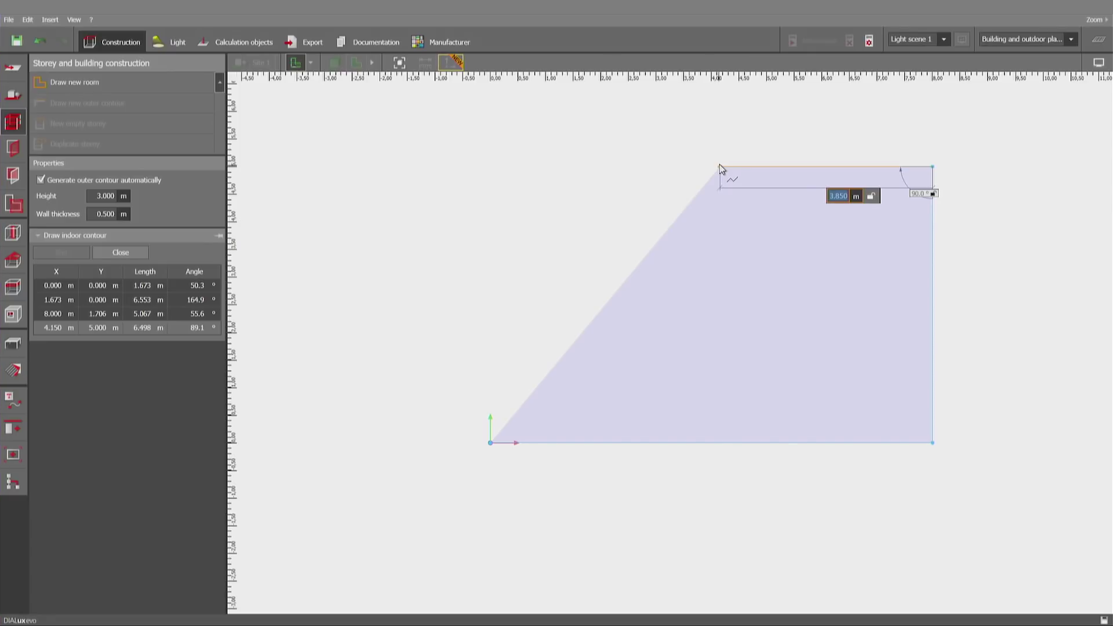
text(4)
key(Tab)
click(712, 192)
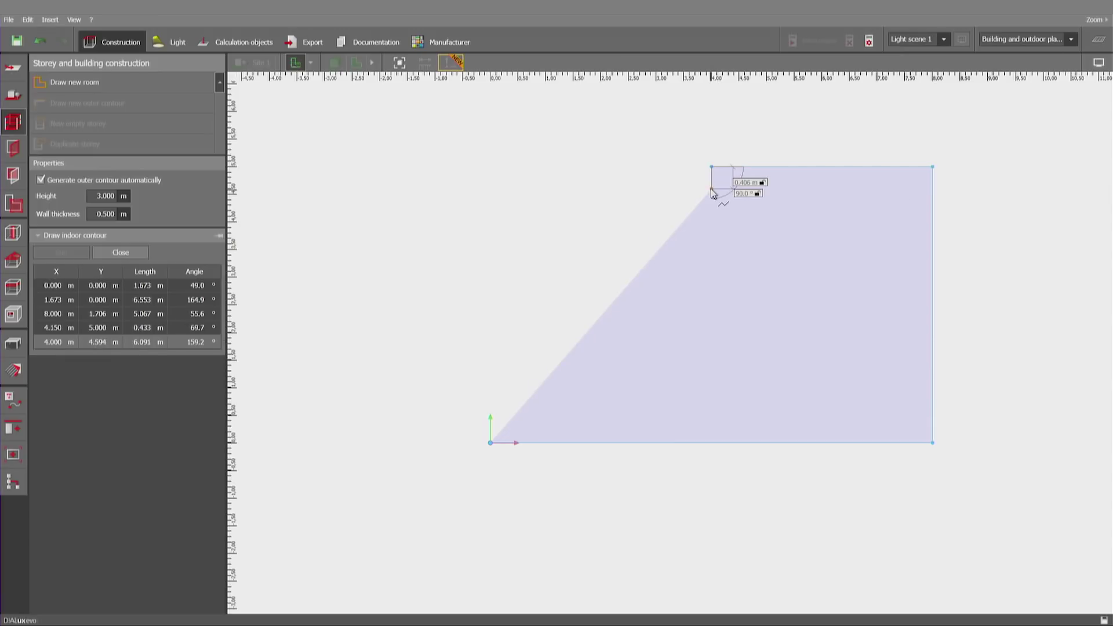
Step: Add a 2 m slanted wall rising from the end of the 4 m wall at an angle of 110°
right_drag(712, 191, 725, 318)
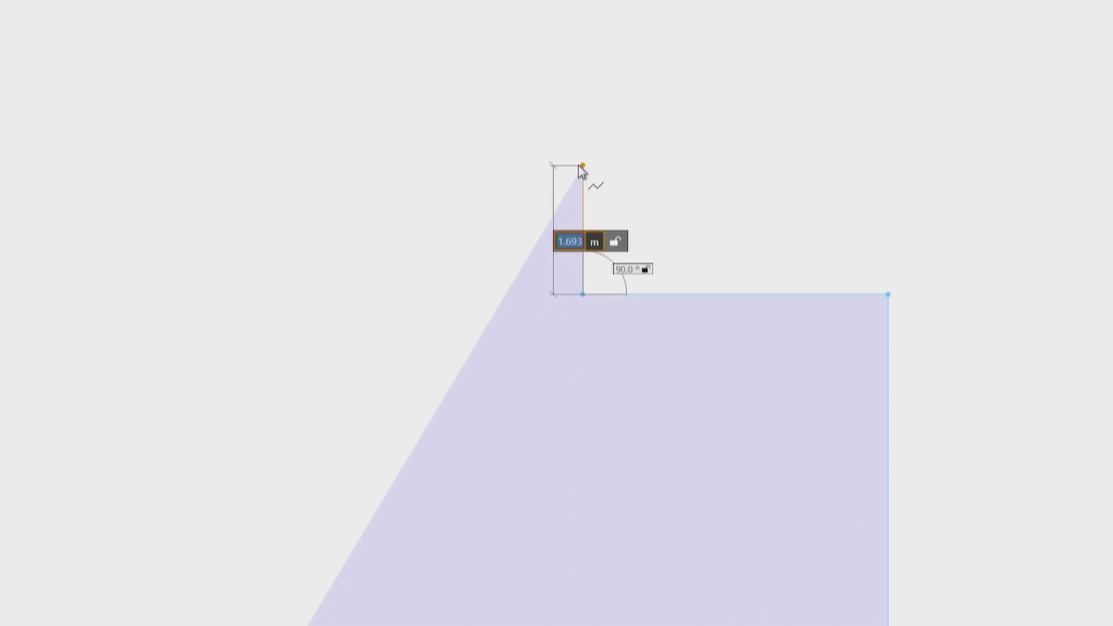
text(2)
key(Tab)
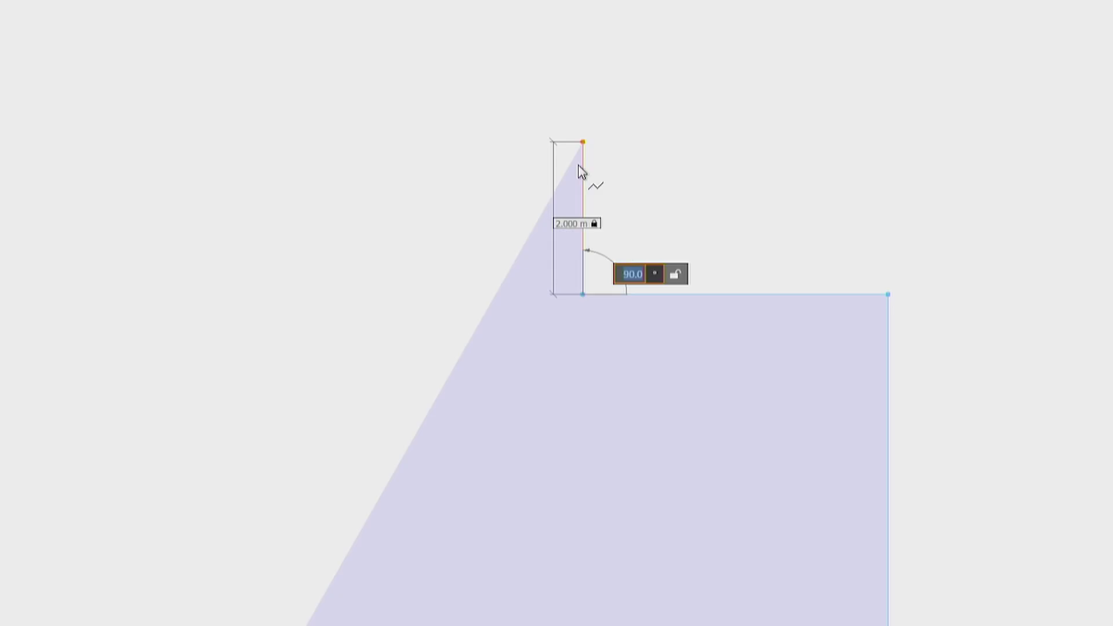
text(110)
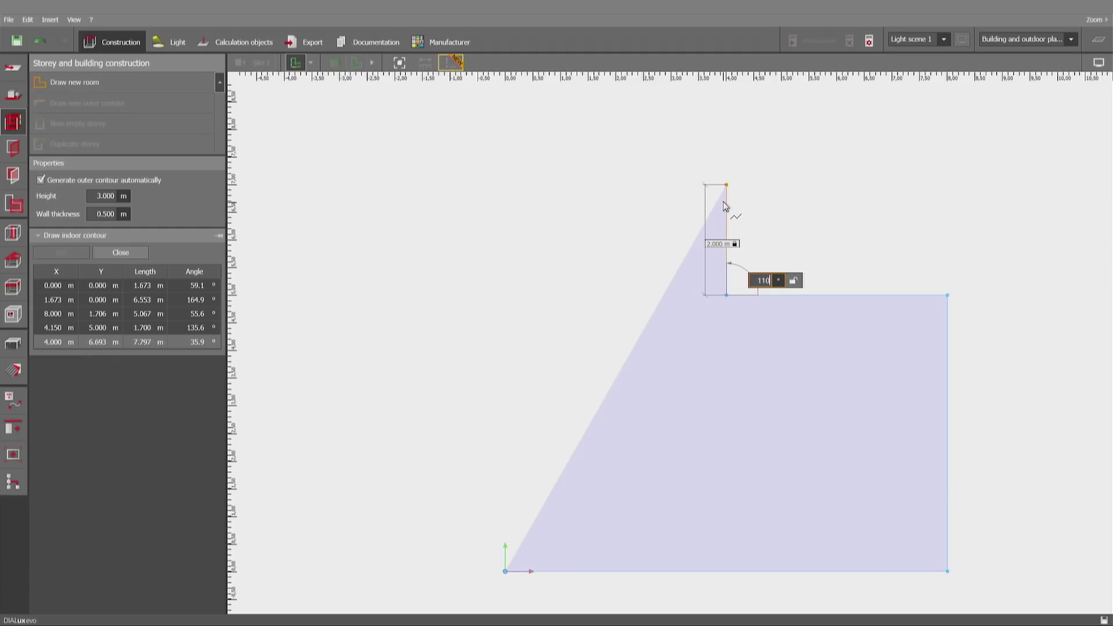
key(Return)
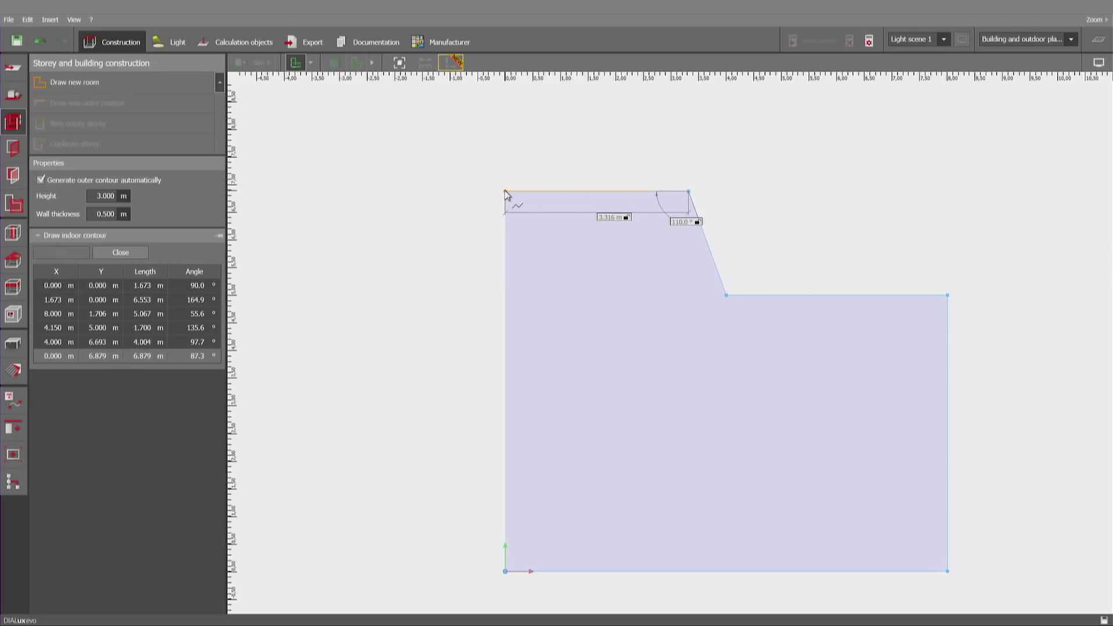
Step: Add a horizontal wall about 3.32 m long ending directly above the origin, and close the room polygon
click(506, 193)
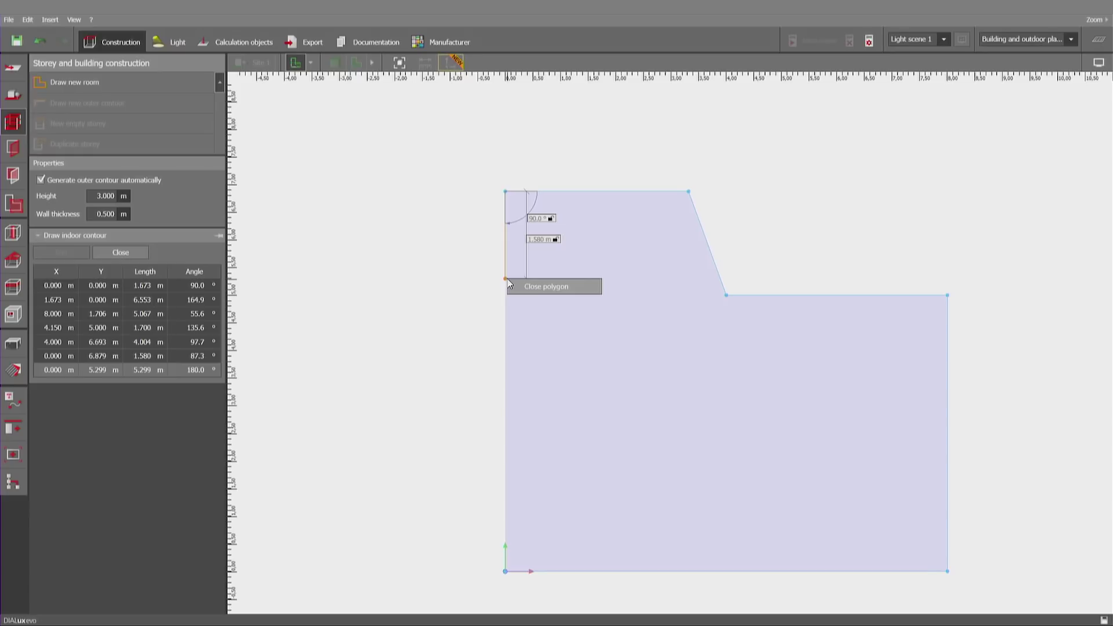
click(529, 287)
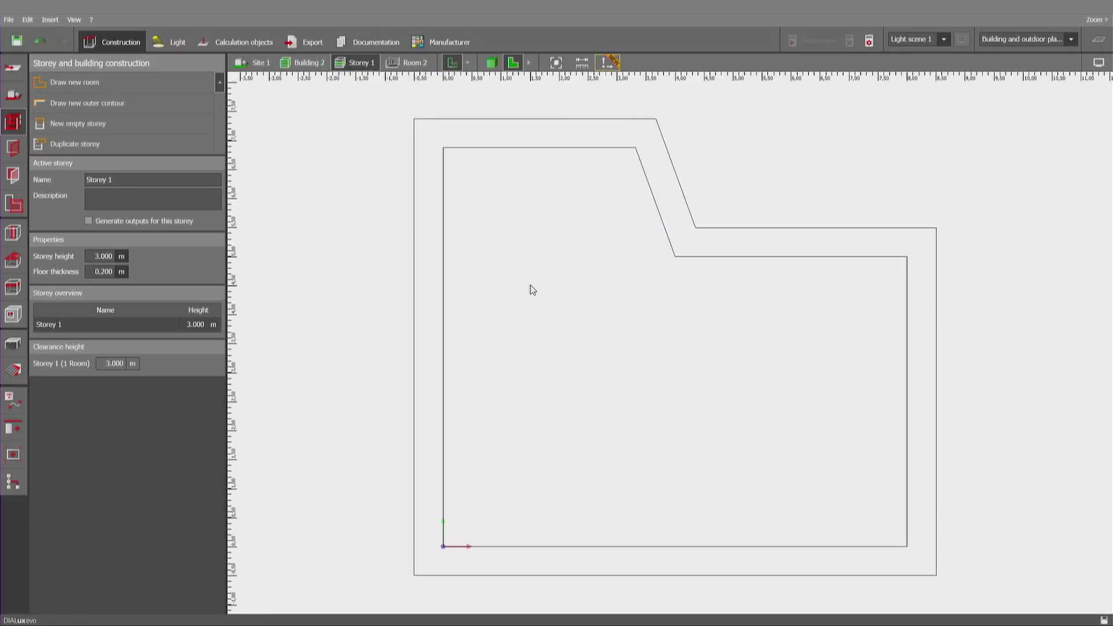
scroll(521, 290, down, 3)
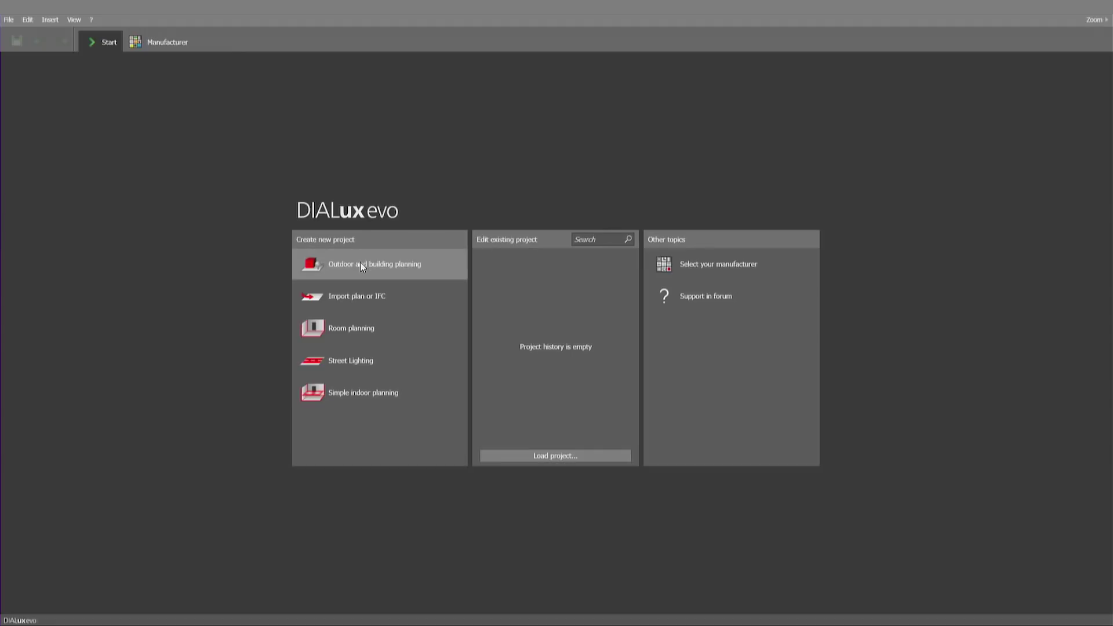
Step: Create an outdoor and building planning project and load the floor plan image_grundriss_EG.png from the 2_2 School folder
click(363, 264)
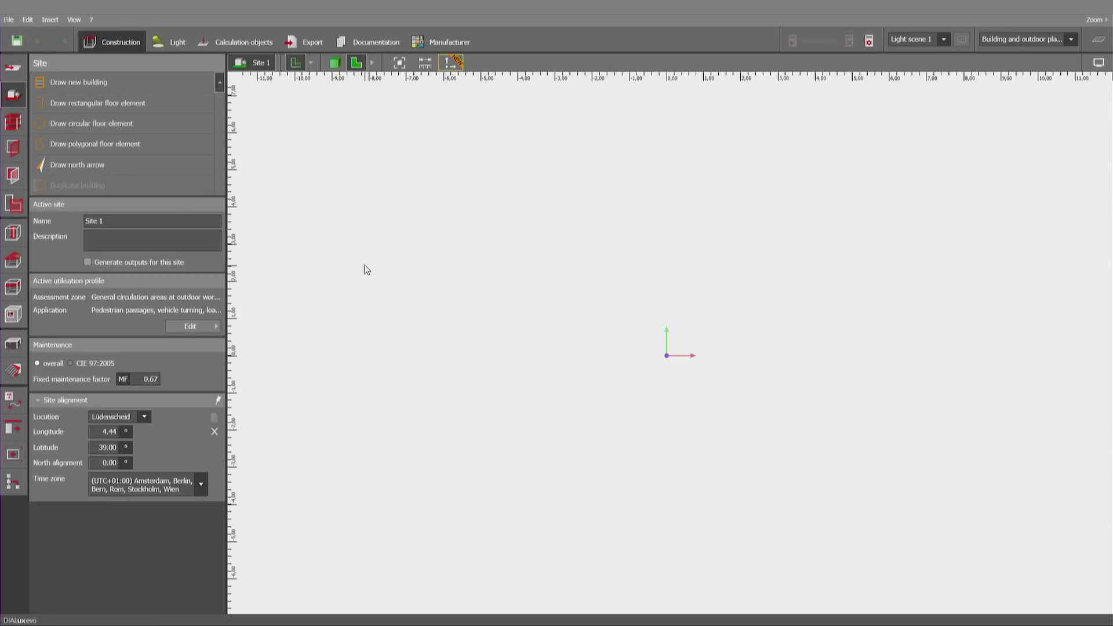
click(14, 68)
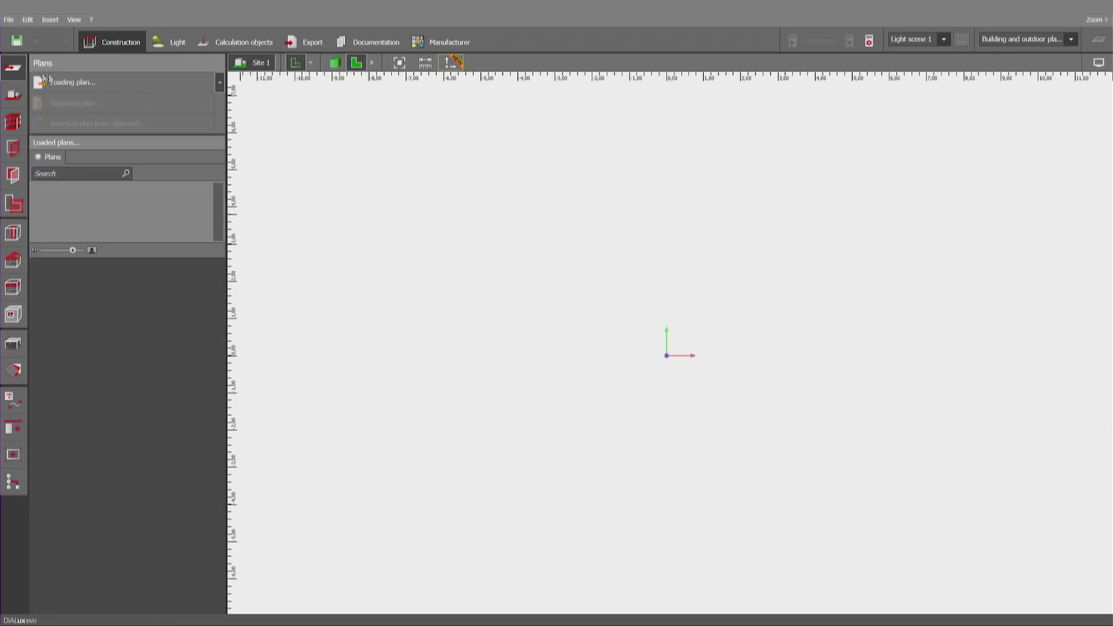
click(46, 81)
click(208, 132)
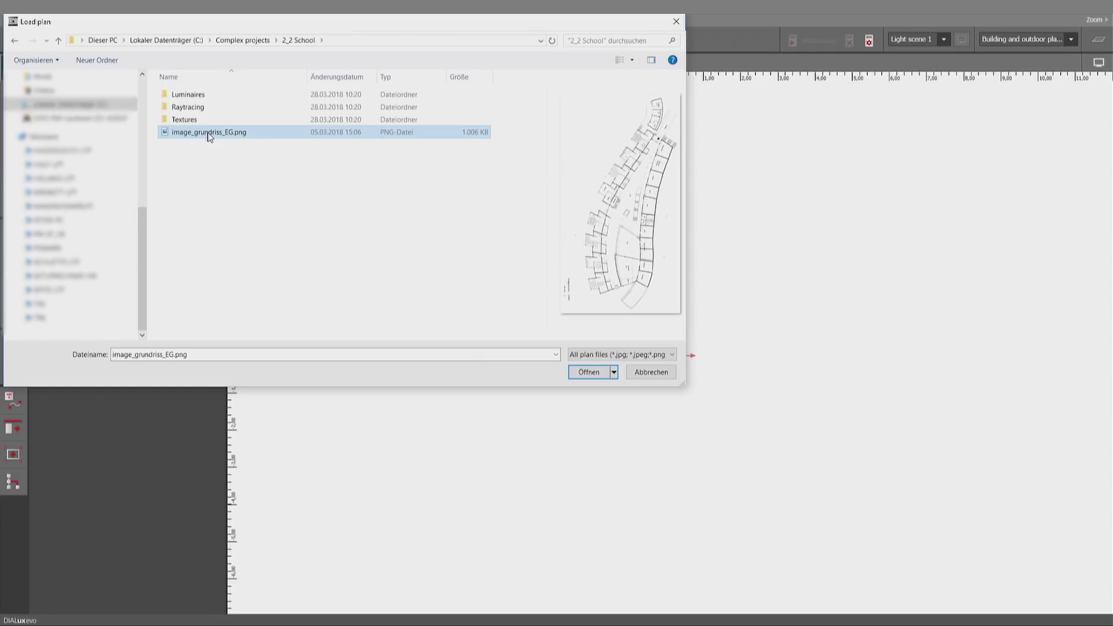
click(601, 372)
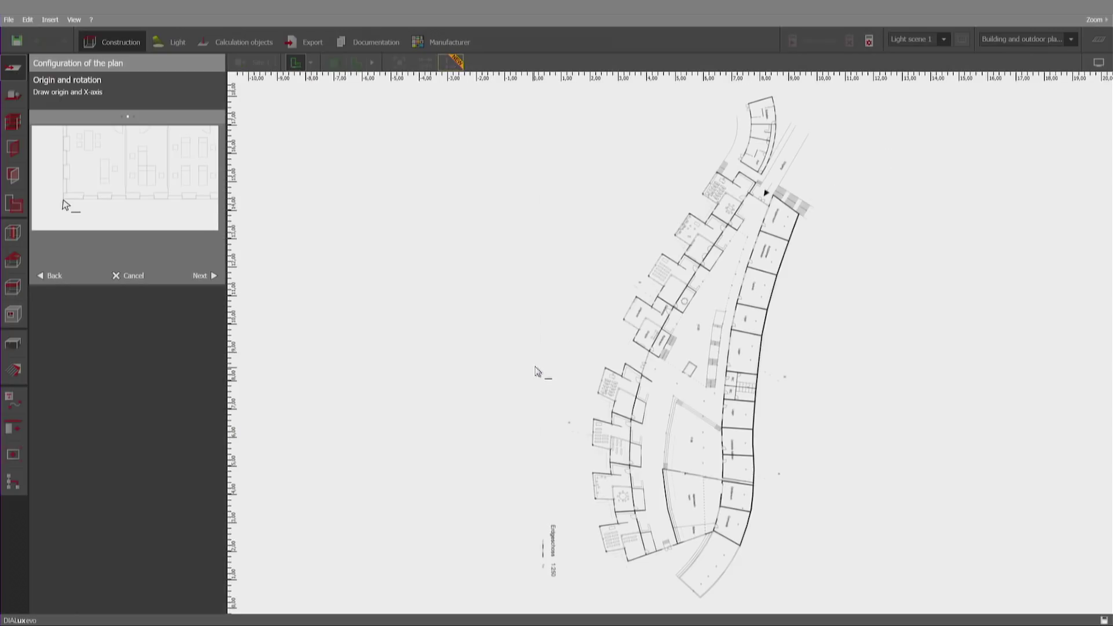
Step: Set the plan's origin beside the start of the "Erdgeschoss" label and align the X-axis with the text direction
scroll(631, 586, down, 1)
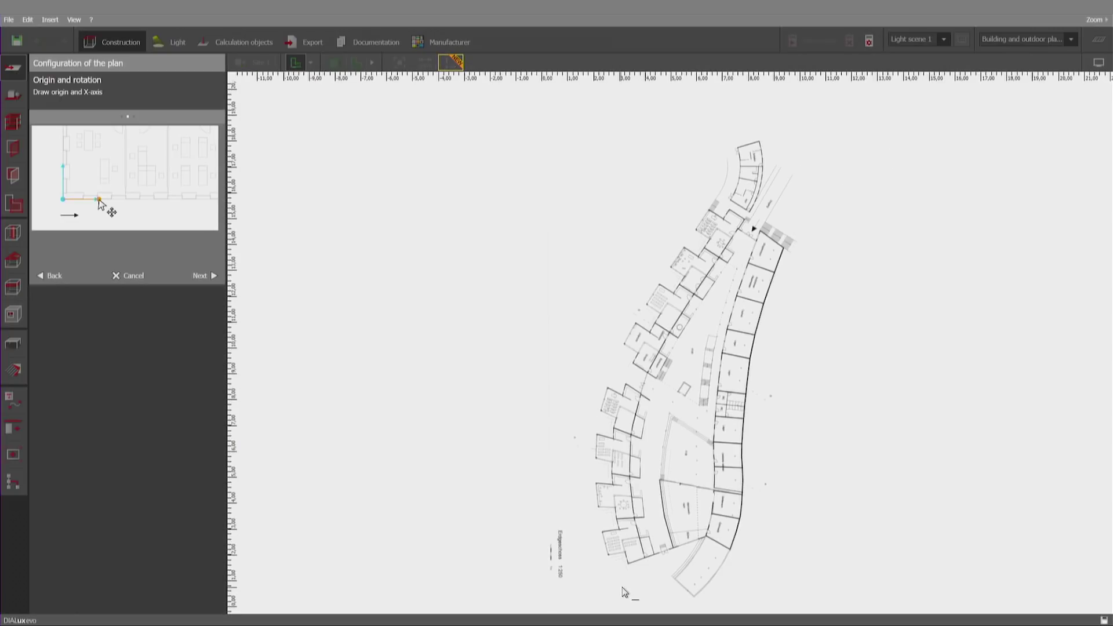
scroll(620, 585, up, 5)
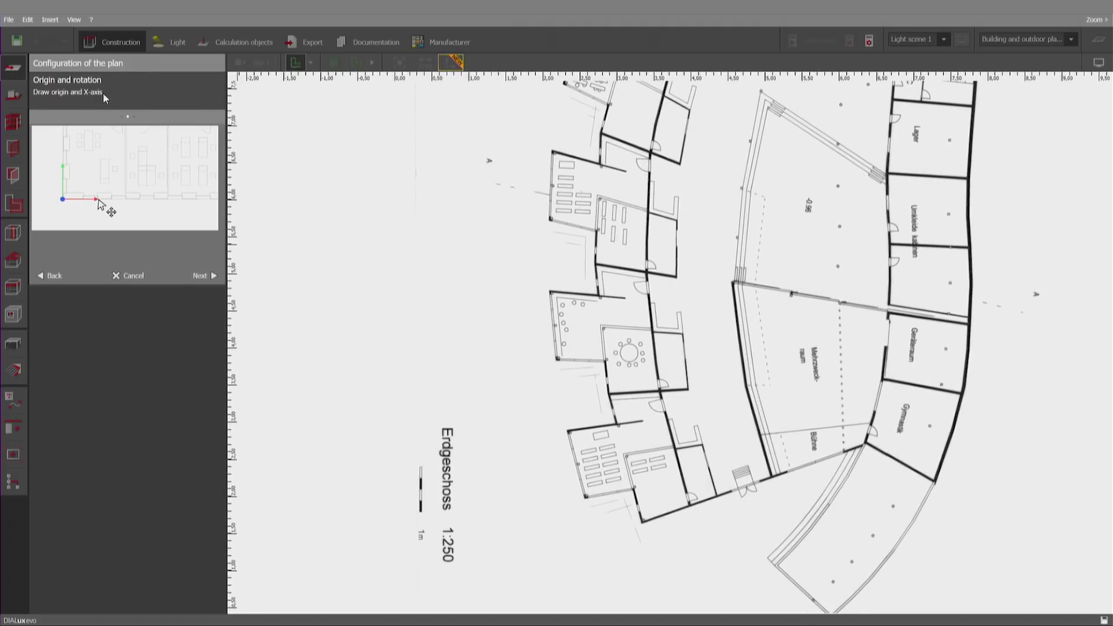
scroll(458, 504, up, 3)
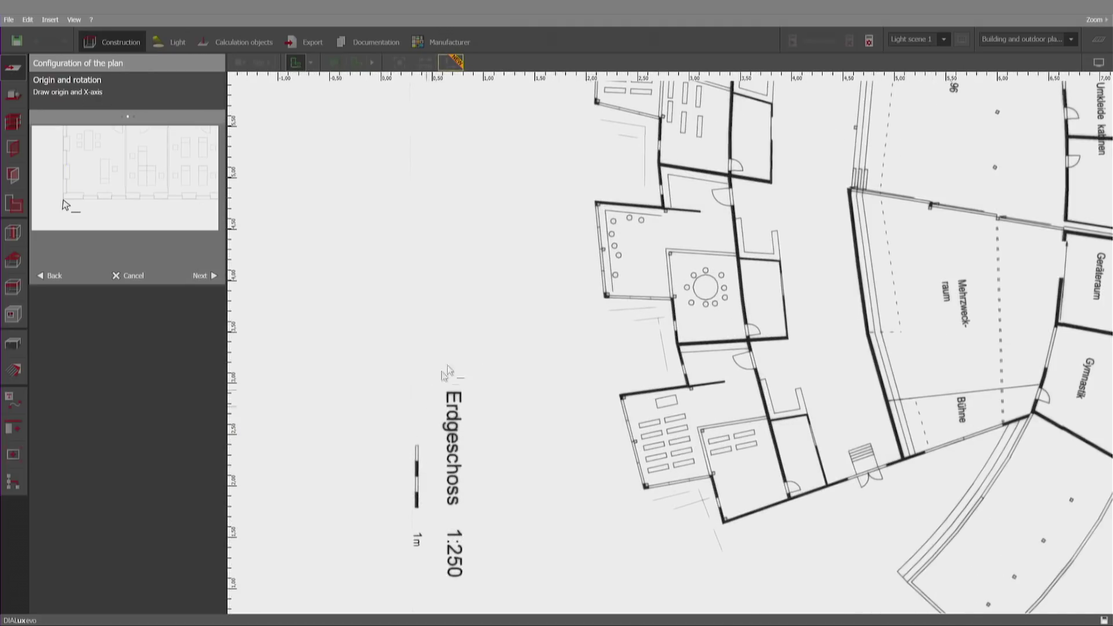
click(431, 398)
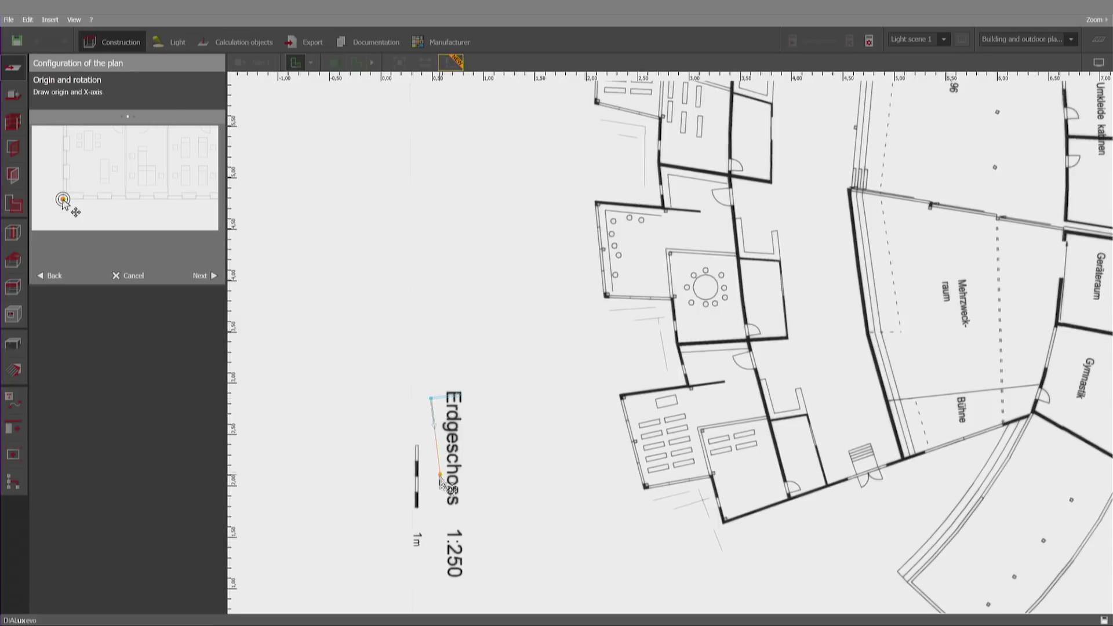
click(429, 549)
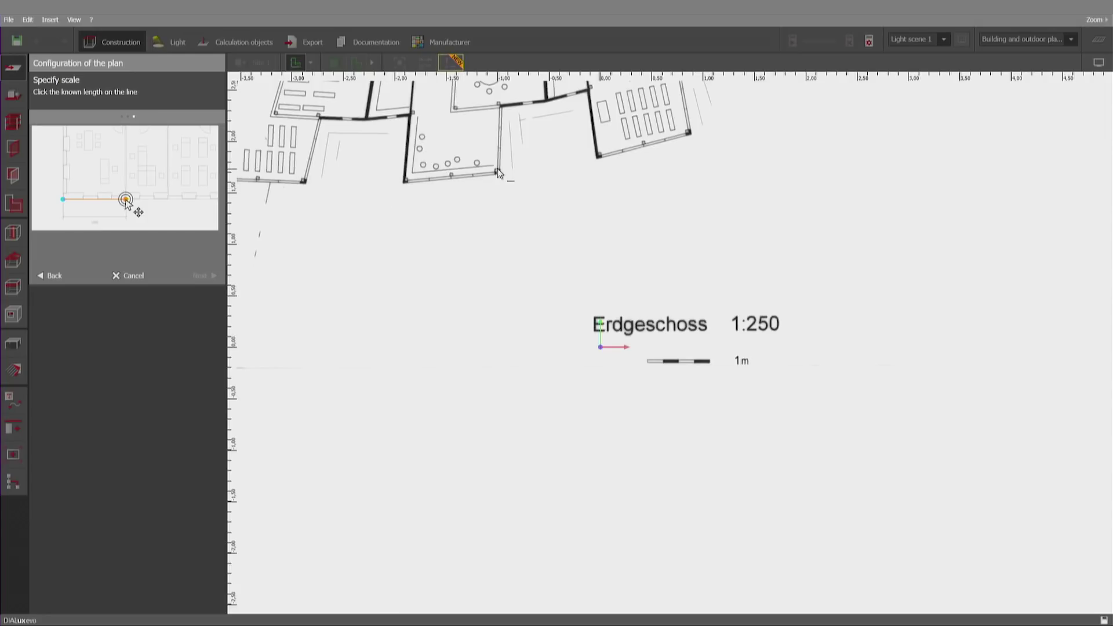
Step: Scale the plan by marking the full length of its scale bar as 4 m, and finish the plan configuration
scroll(637, 371, up, 5)
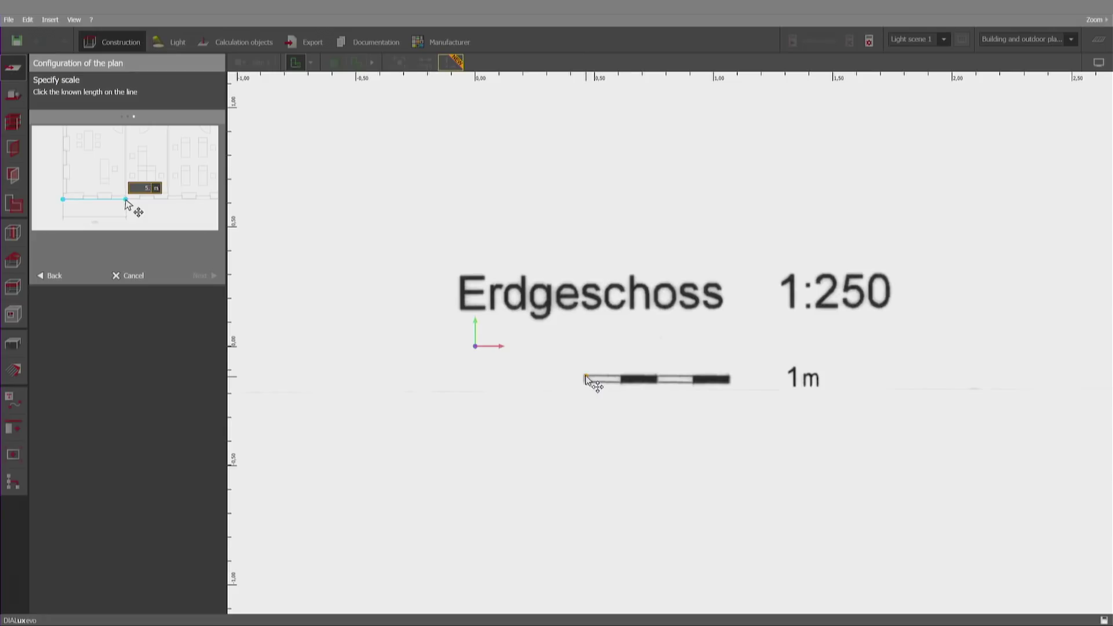
click(585, 378)
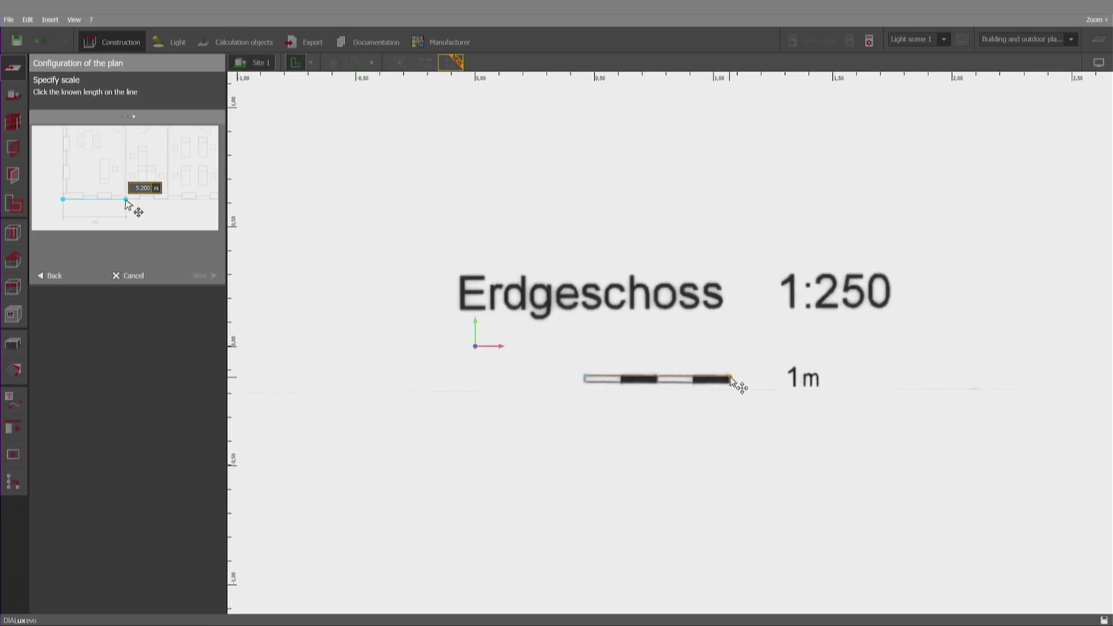
click(730, 379)
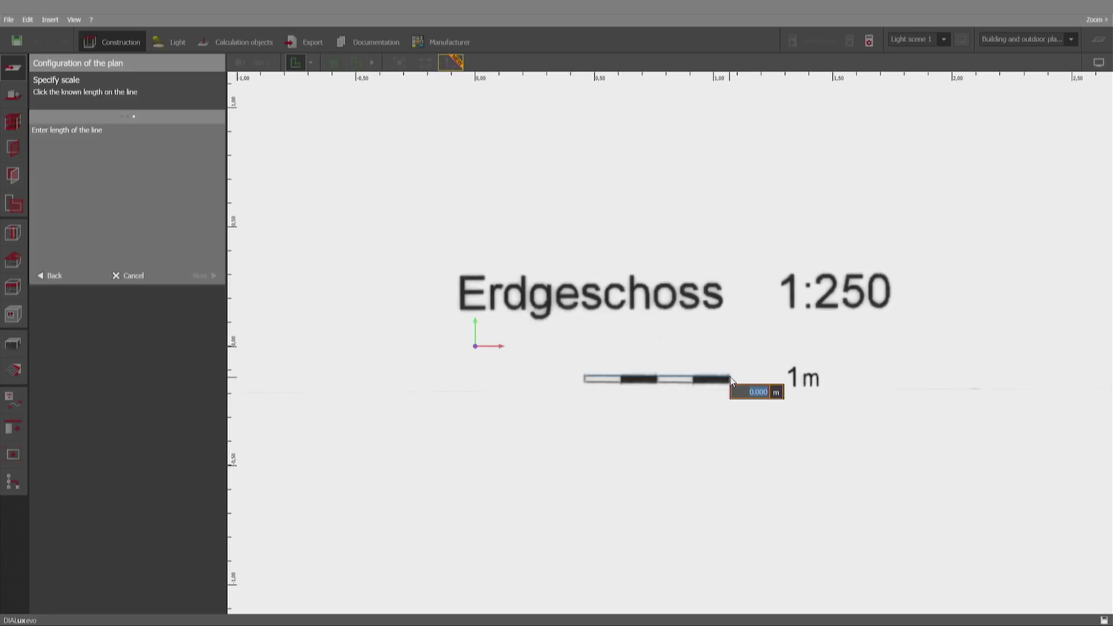
text(4)
key(Return)
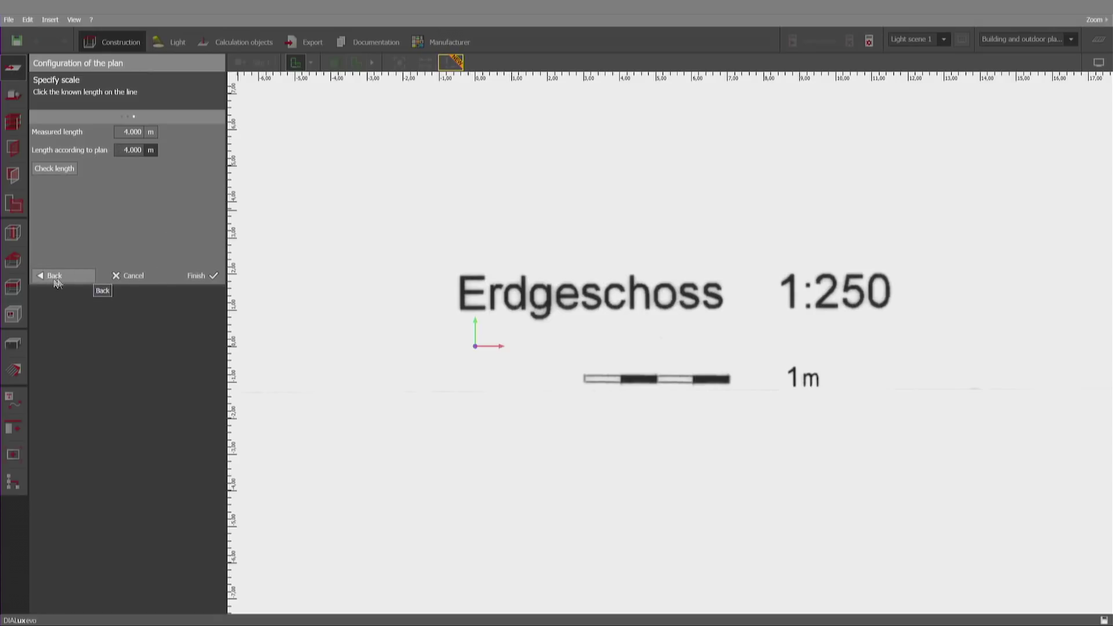
click(192, 279)
scroll(784, 449, down, 10)
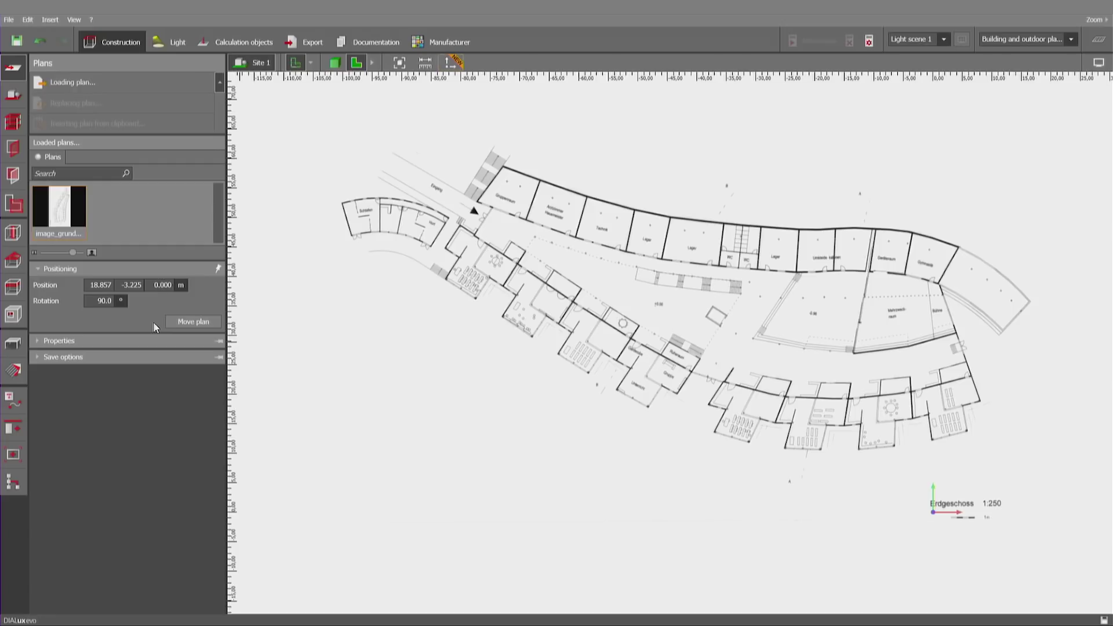
Step: Try the plan image's transparency at 90 % and return it to 0 %
click(36, 343)
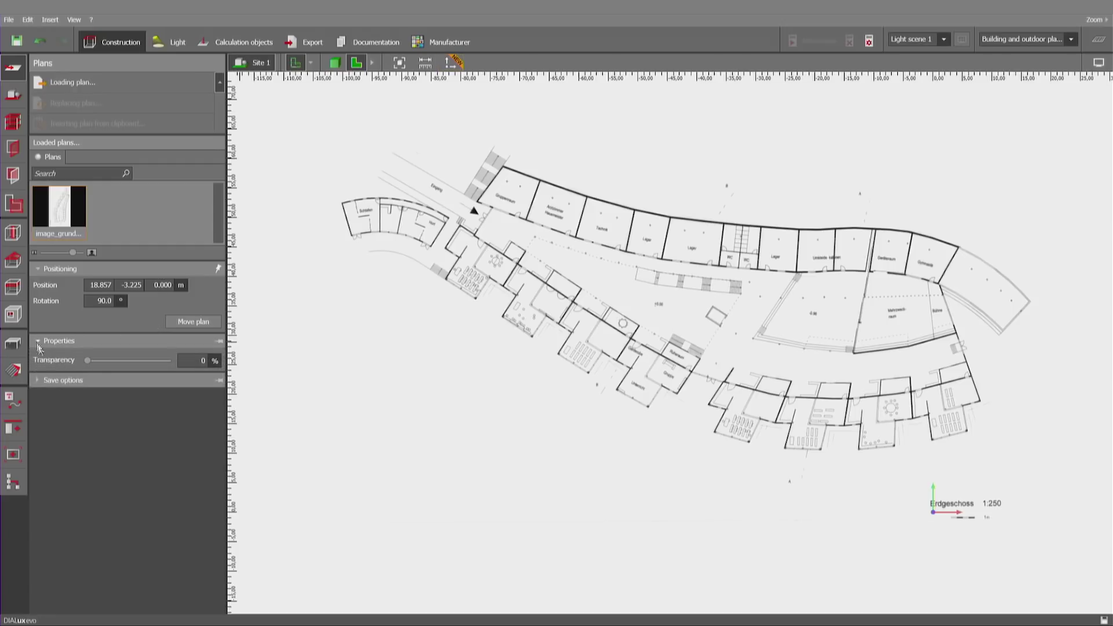
drag(88, 361, 171, 361)
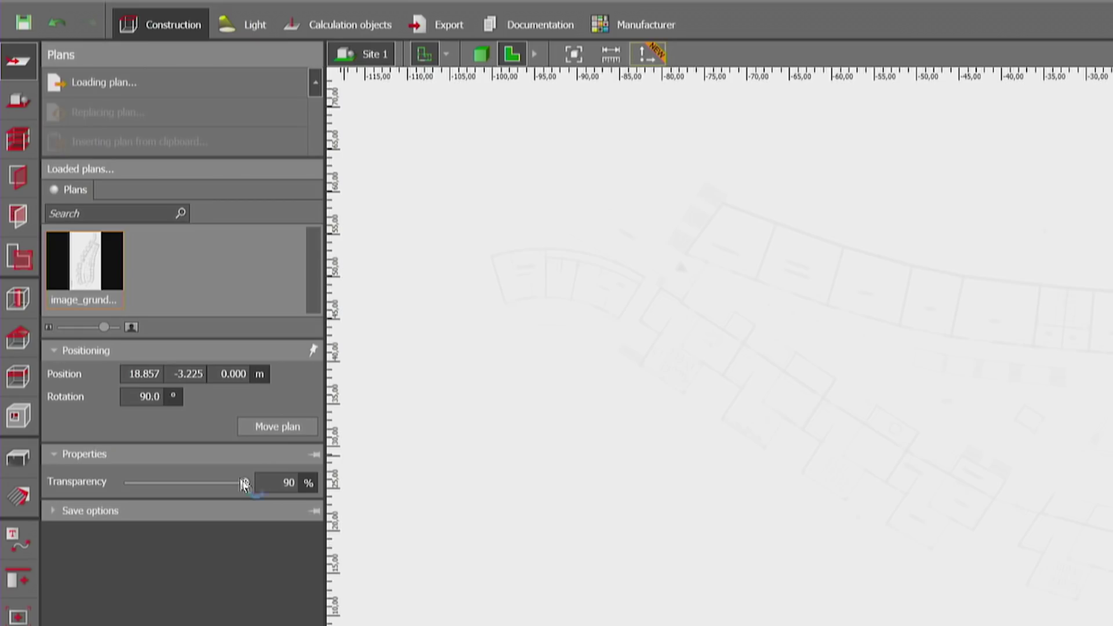
drag(244, 483, 112, 480)
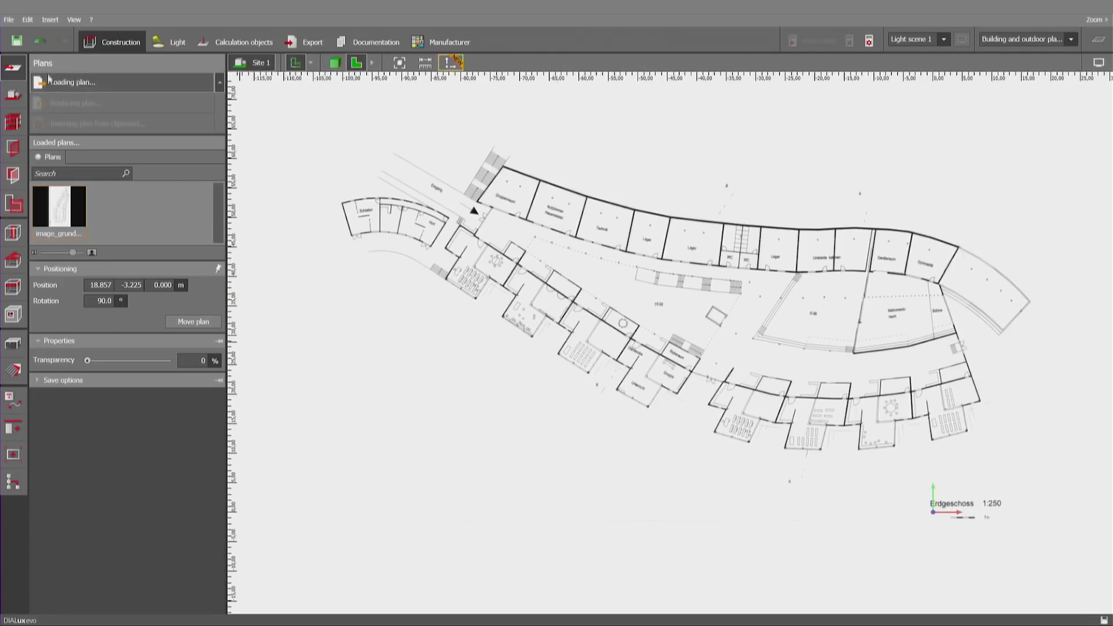
Step: Start a new room in the storey and building construction with a height of 4 m
click(15, 97)
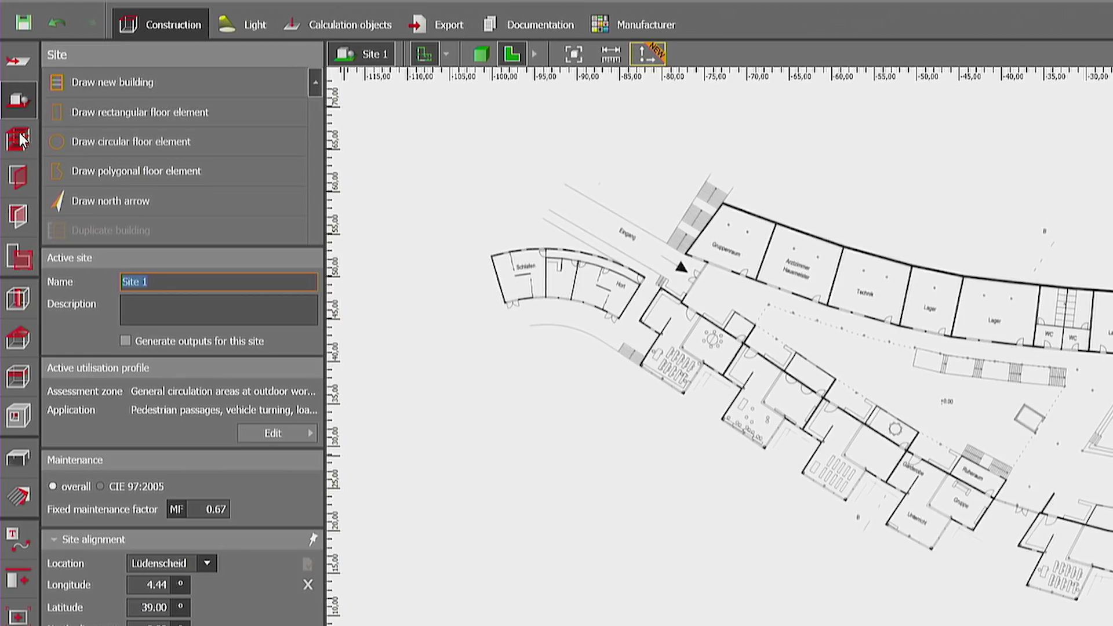
click(19, 139)
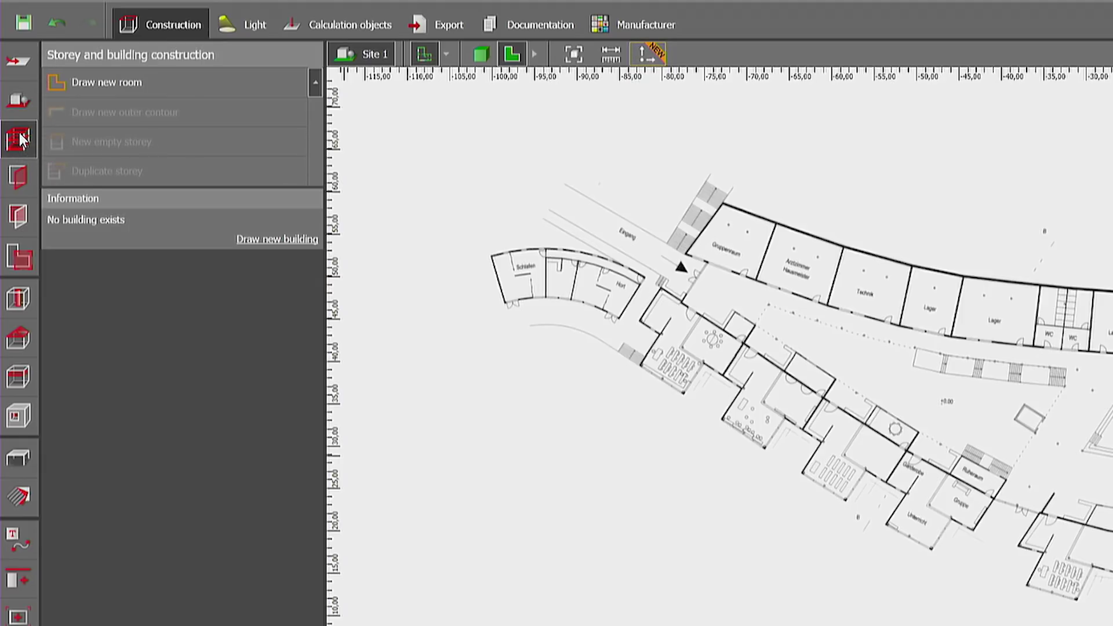
click(147, 81)
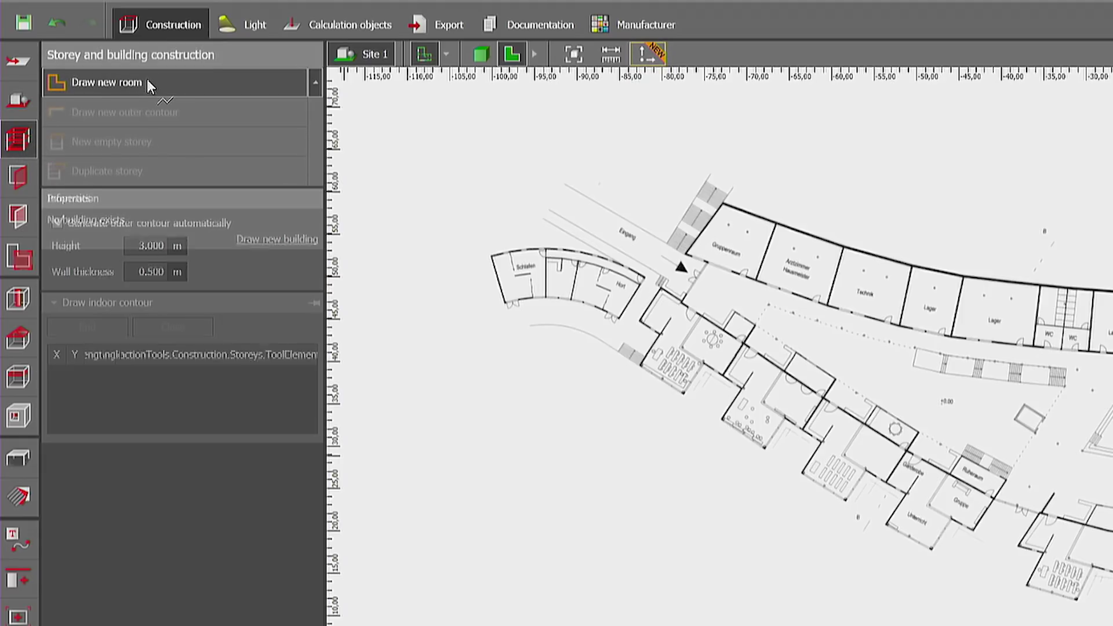
click(139, 246)
text(4)
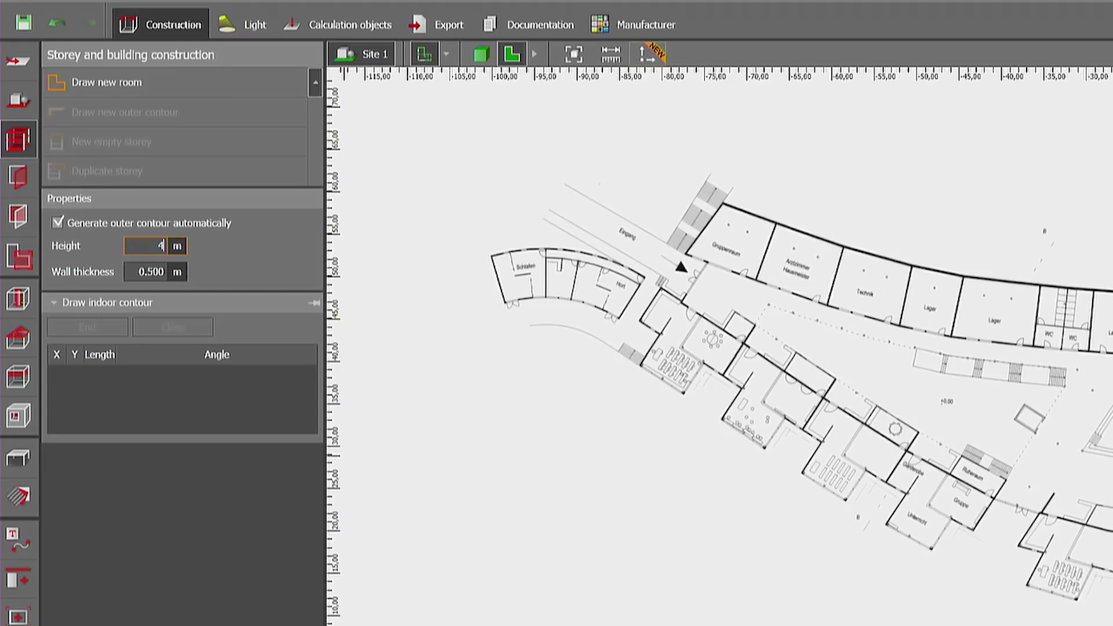
key(Return)
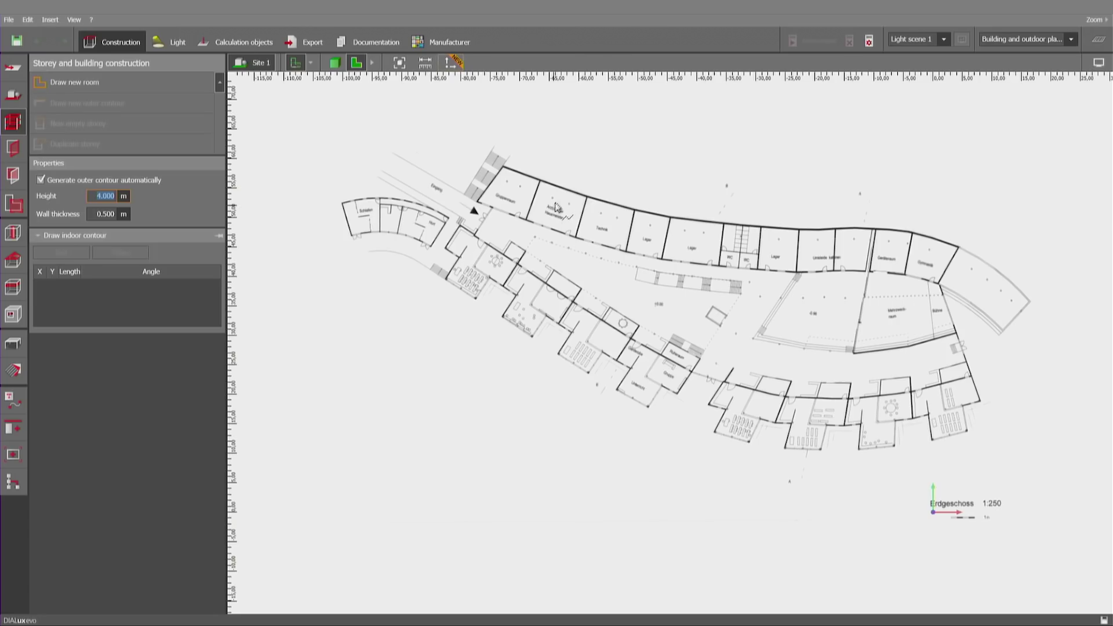
Step: Trace the Arztzimmer Hausmeister room, about 8.7 m by 6.9 m, along its four corners, close the contour and check it in 3D
scroll(555, 192, up, 5)
scroll(553, 186, up, 2)
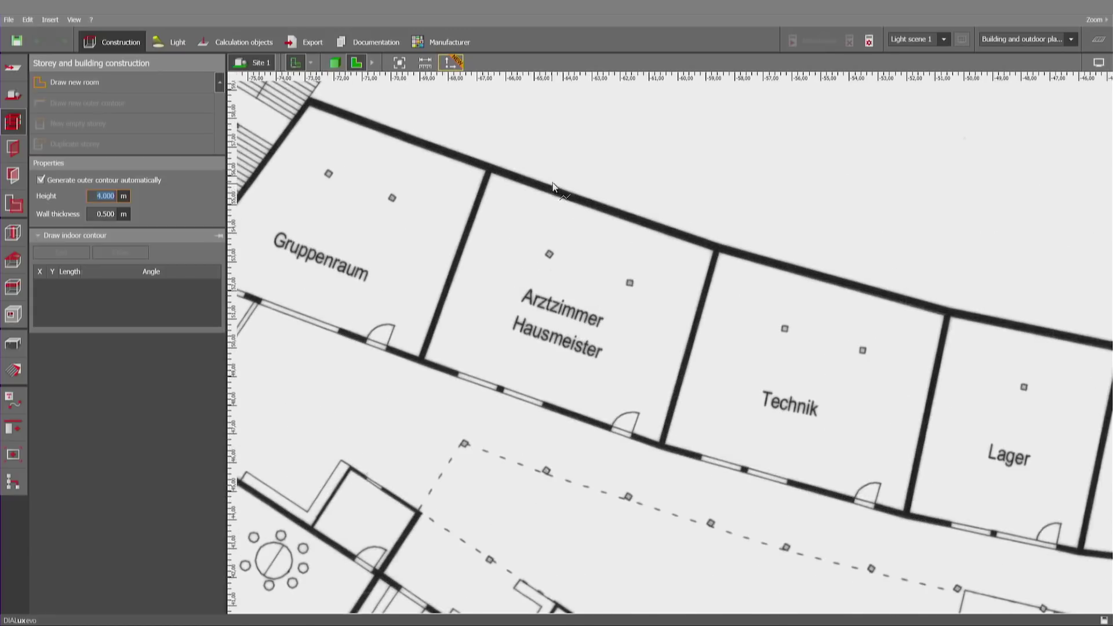
click(491, 174)
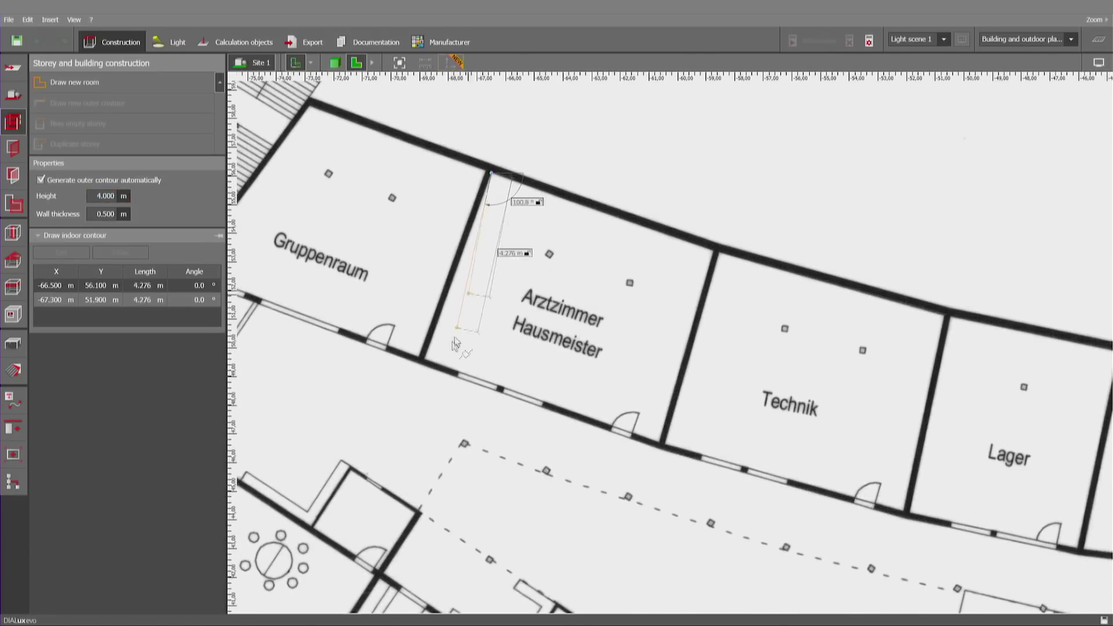
click(426, 359)
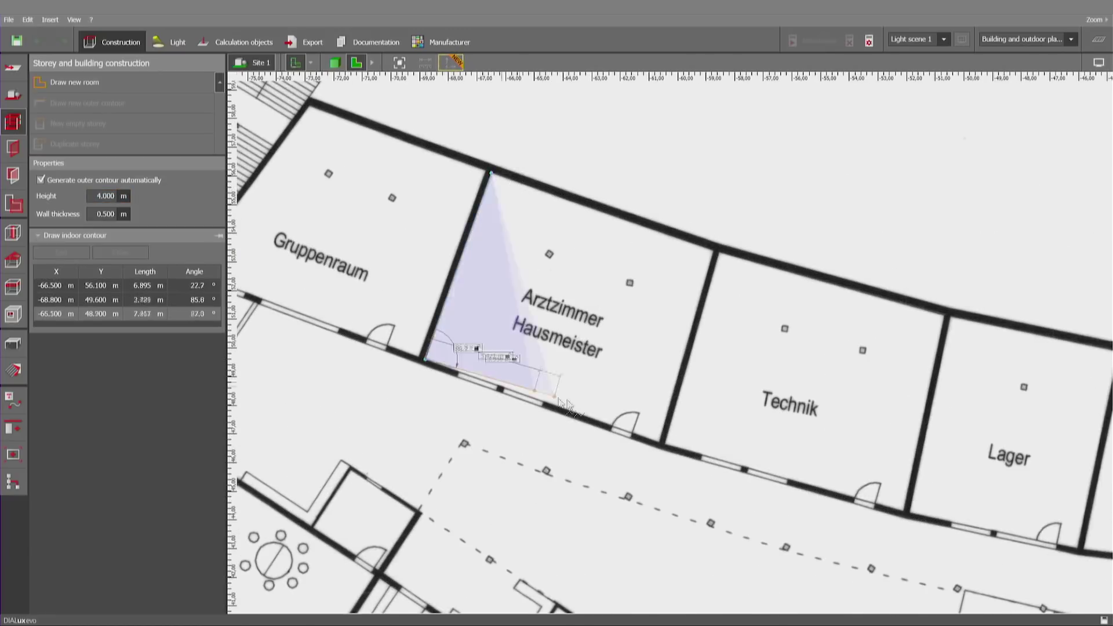
click(661, 445)
scroll(716, 260, up, 1)
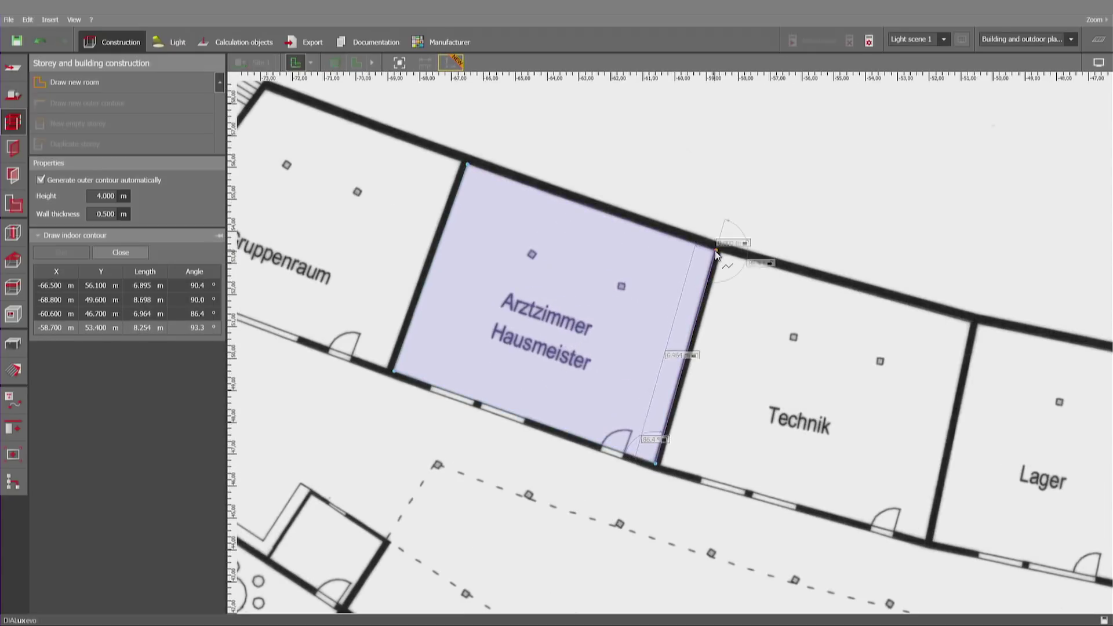
click(717, 253)
right_click(717, 253)
click(737, 260)
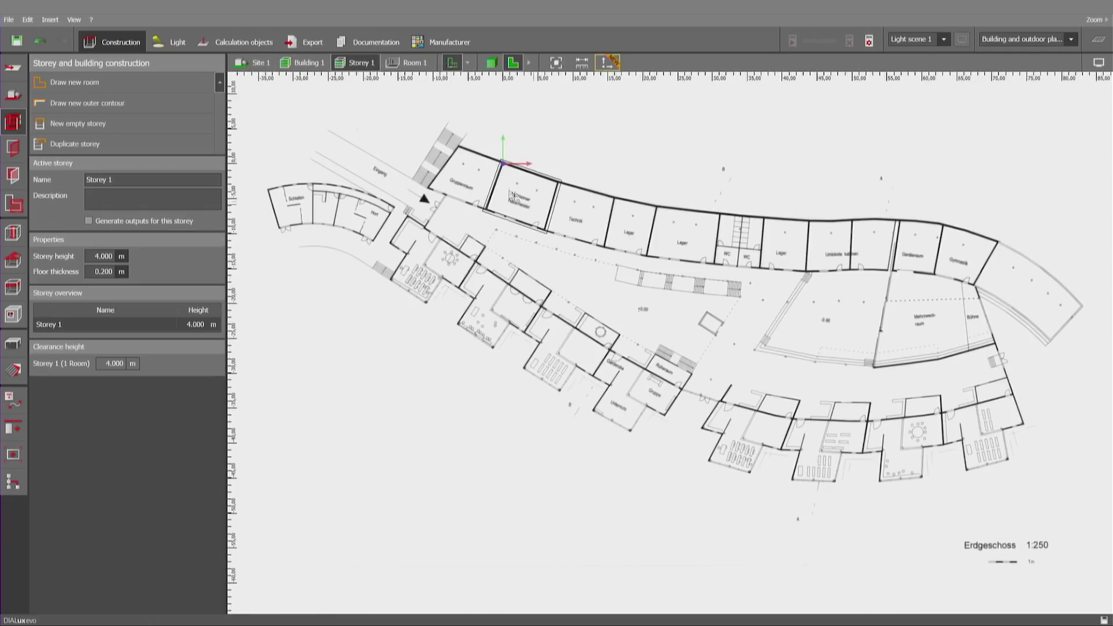
click(491, 62)
middle_drag(517, 361, 528, 423)
click(513, 63)
Step: Trace the adjoining Technik room, about 8.6 m by 6.9 m, as a second room, close its contour and check both rooms in 3D
scroll(577, 188, up, 6)
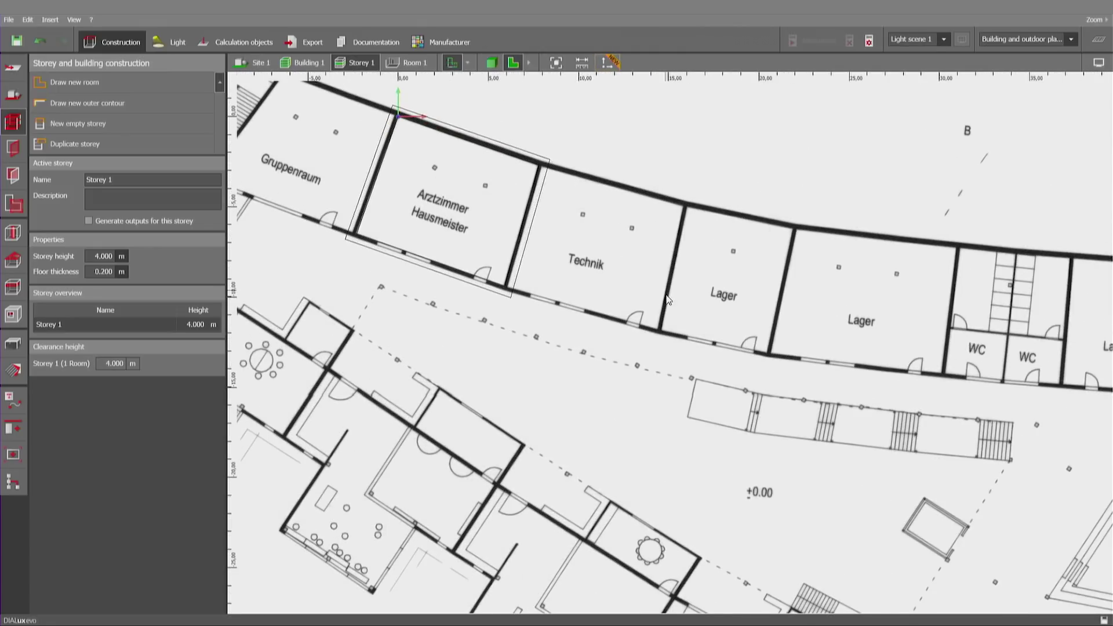
click(90, 83)
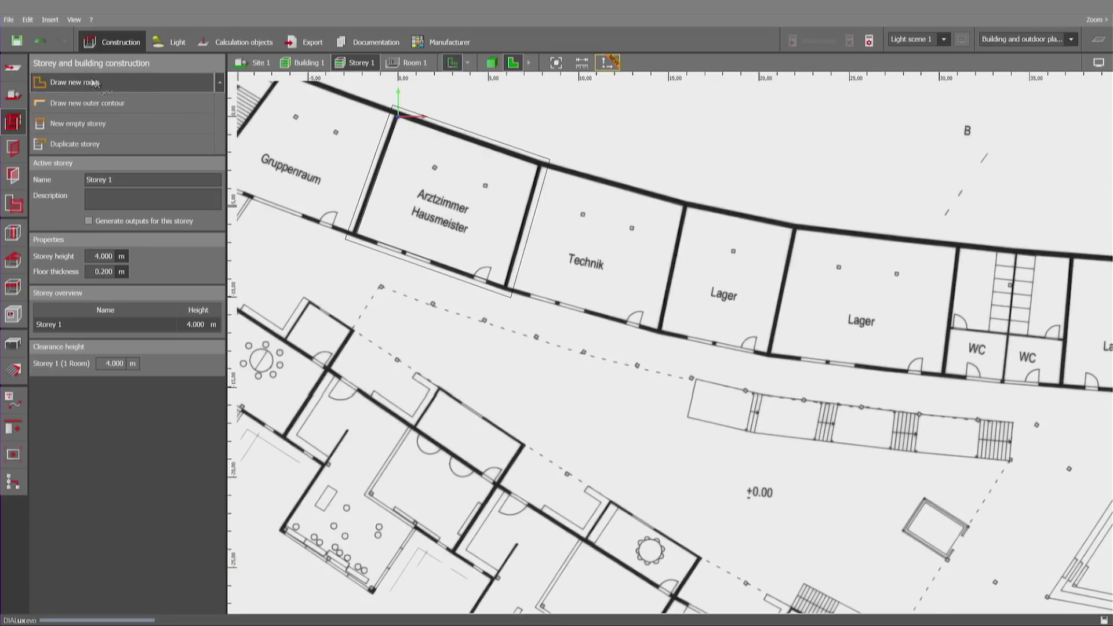
click(681, 207)
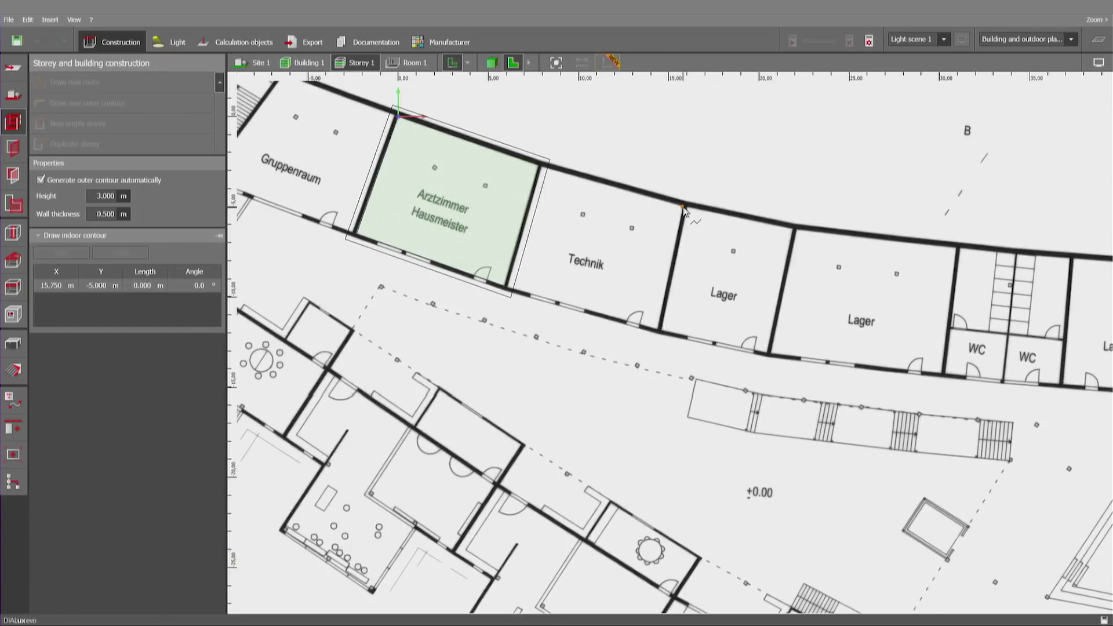
click(657, 330)
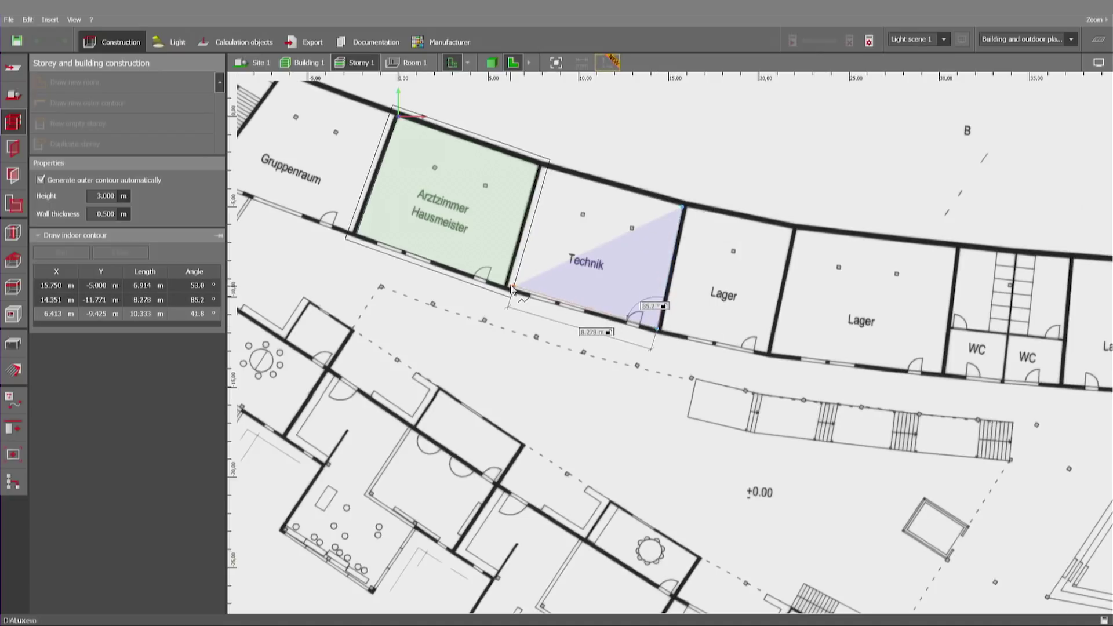
click(509, 284)
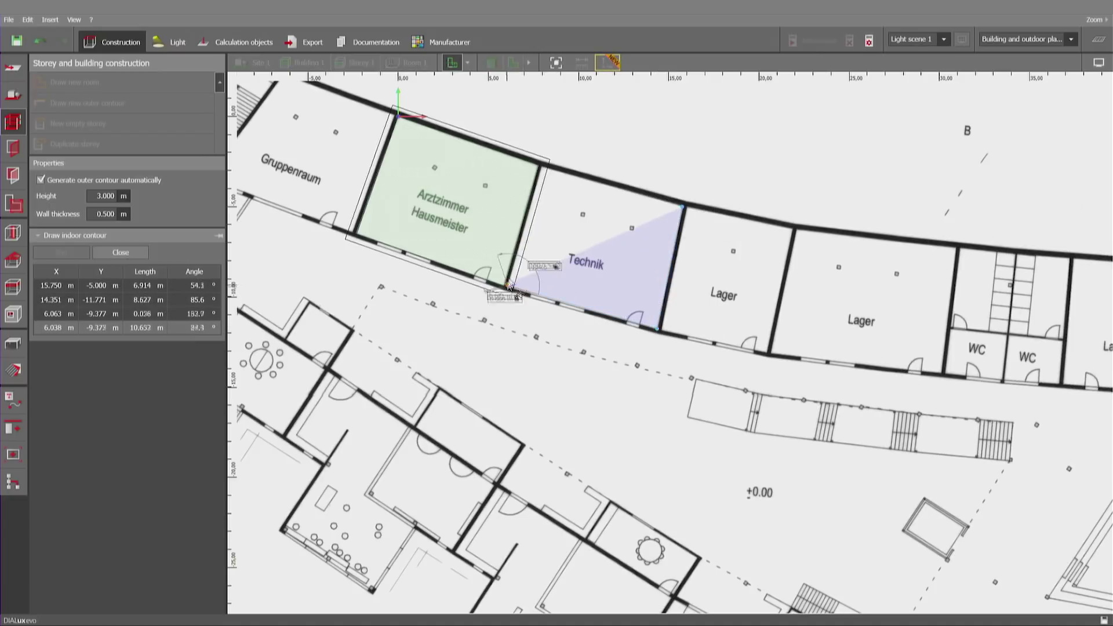
click(541, 168)
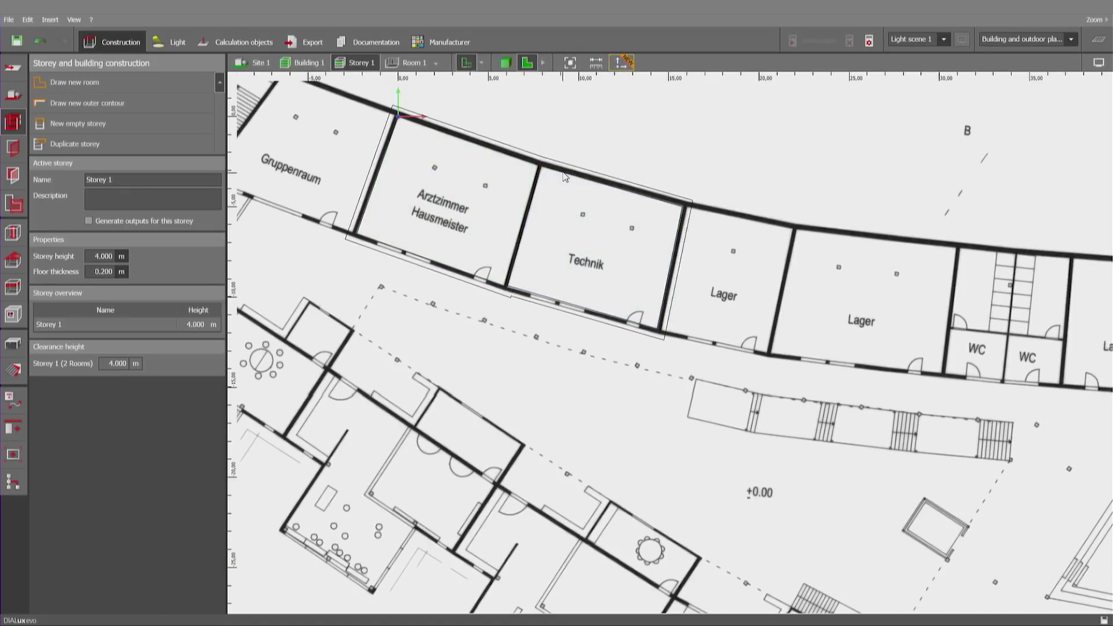
click(505, 63)
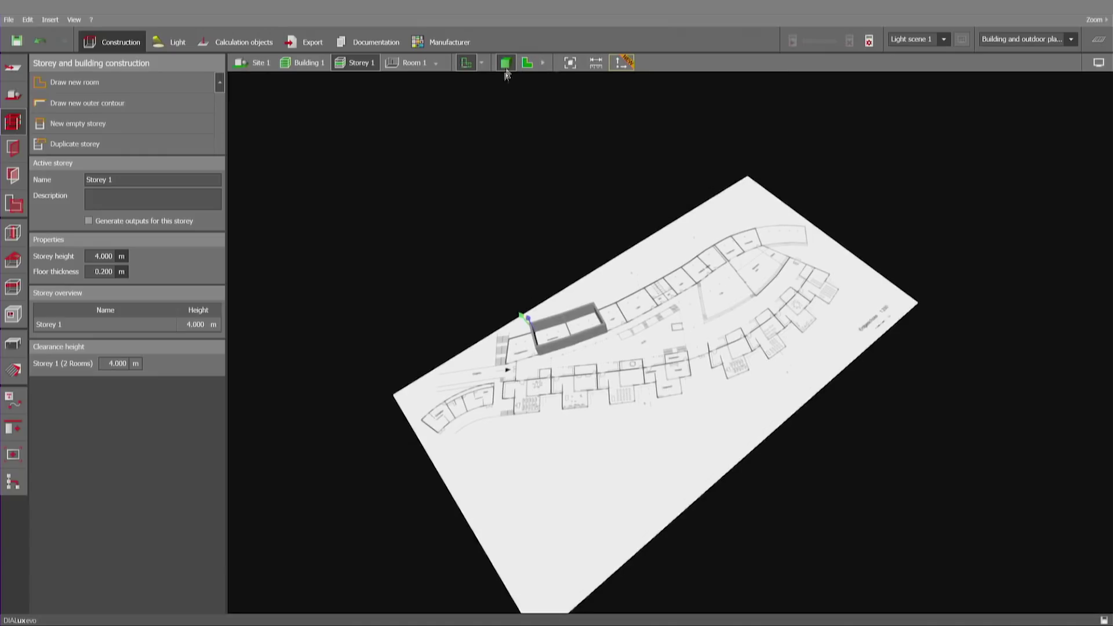
scroll(565, 335, up, 3)
scroll(565, 335, up, 5)
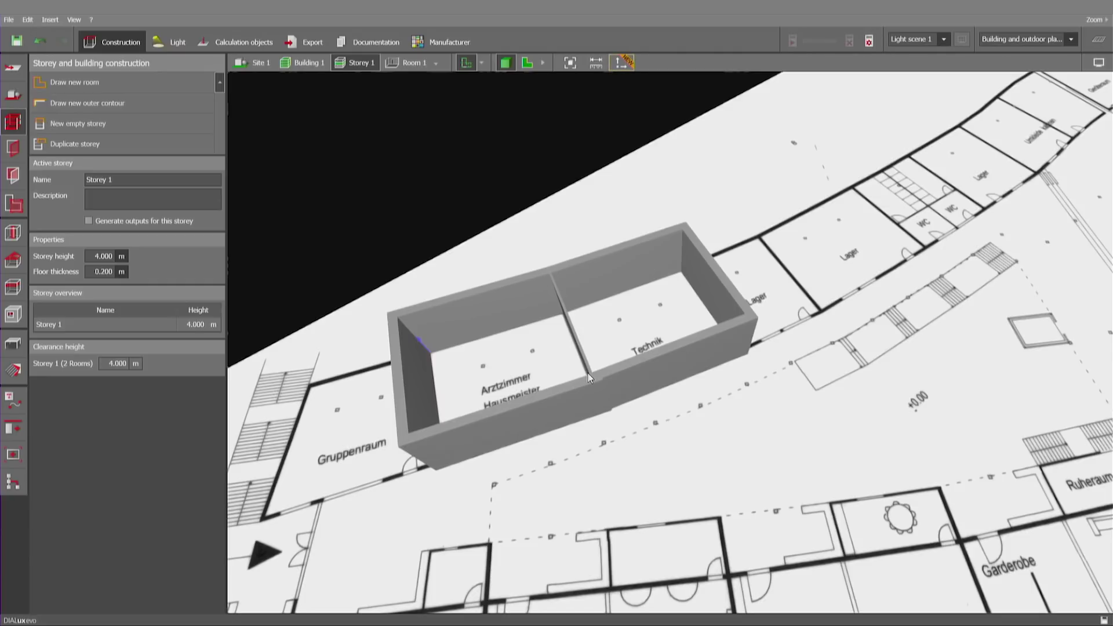
click(531, 64)
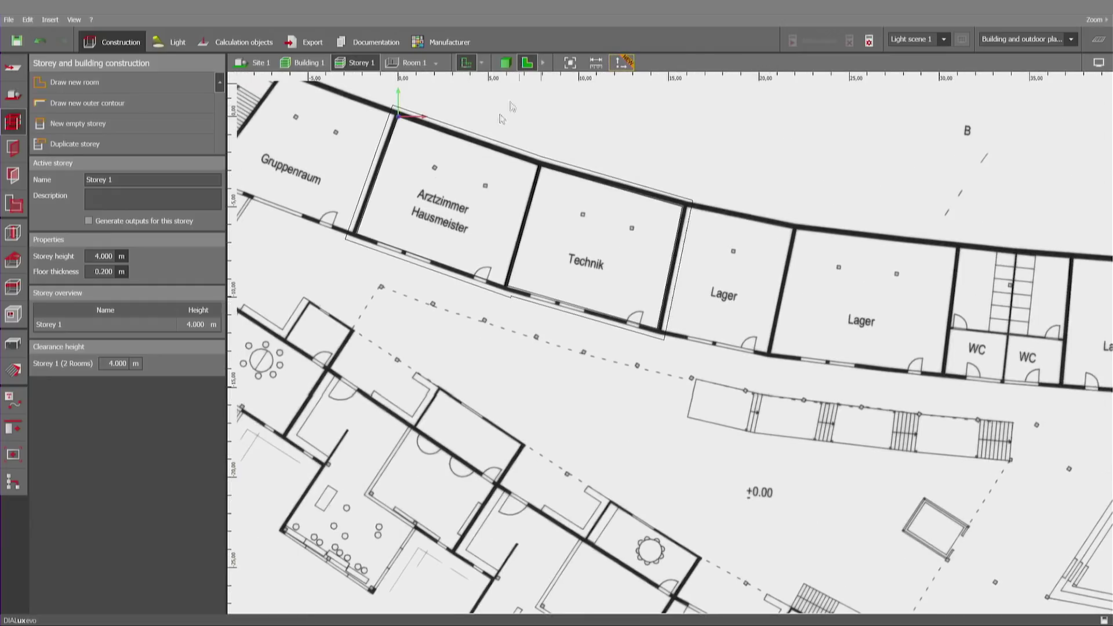
Step: Trace the Lager room between the WCs and Umkleide kabinen, about 6.4 m by 6.9 m, as a third room and close its contour
click(75, 85)
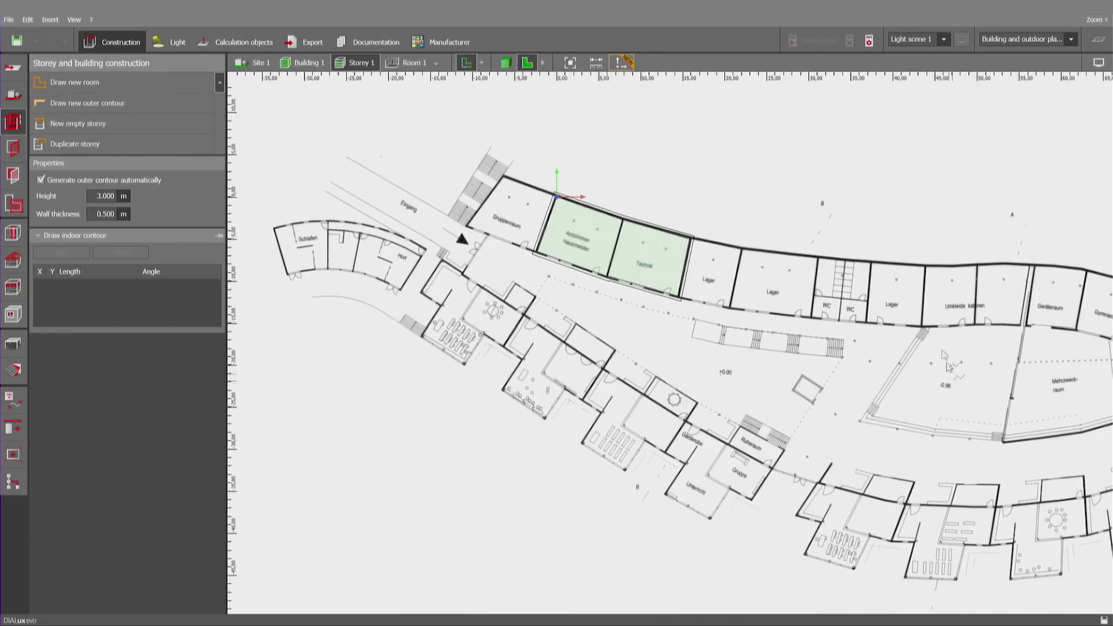
scroll(785, 252, up, 2)
scroll(1066, 288, up, 4)
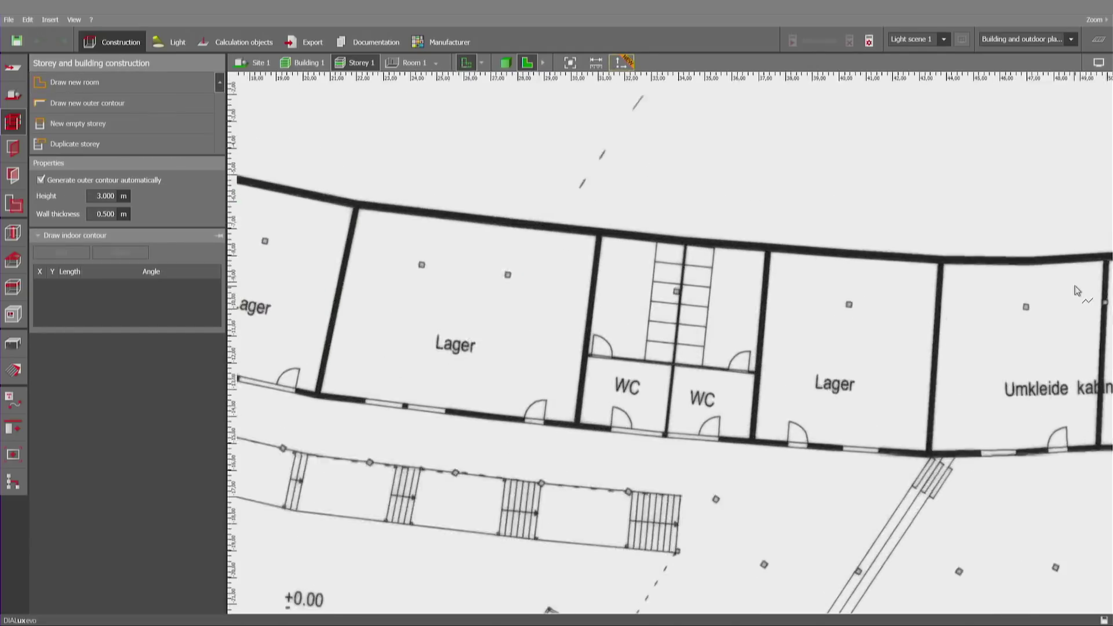
click(700, 245)
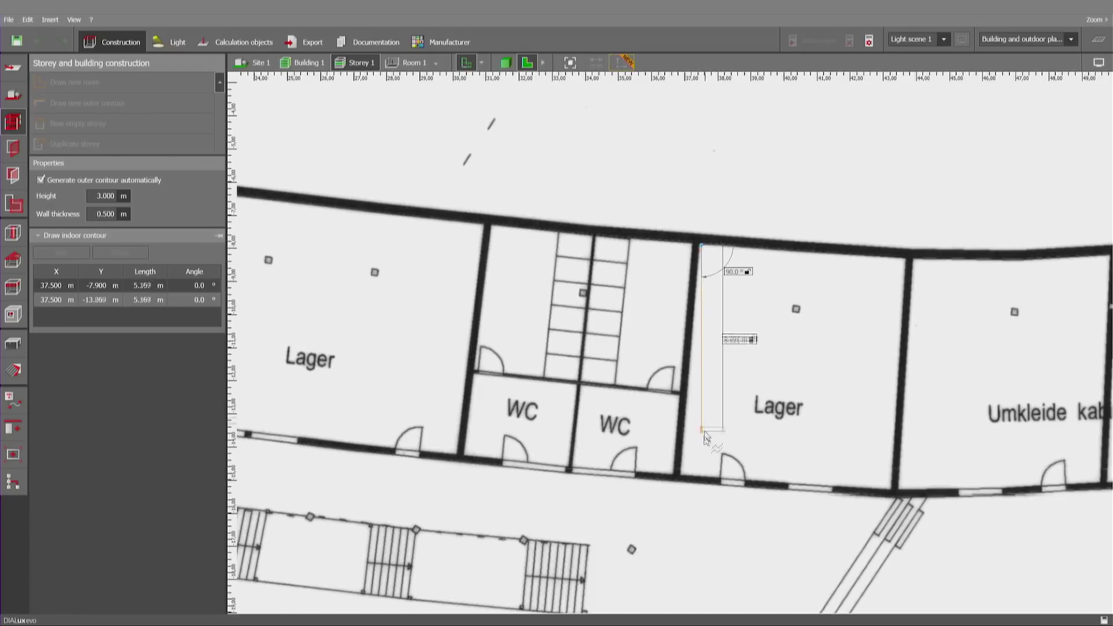
click(679, 475)
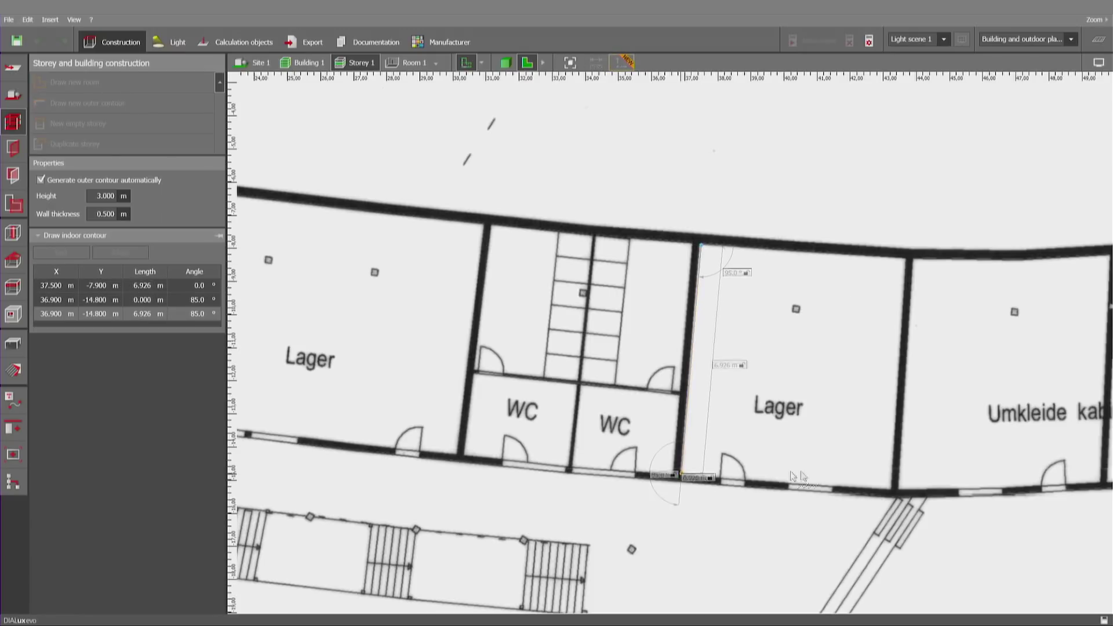
click(892, 484)
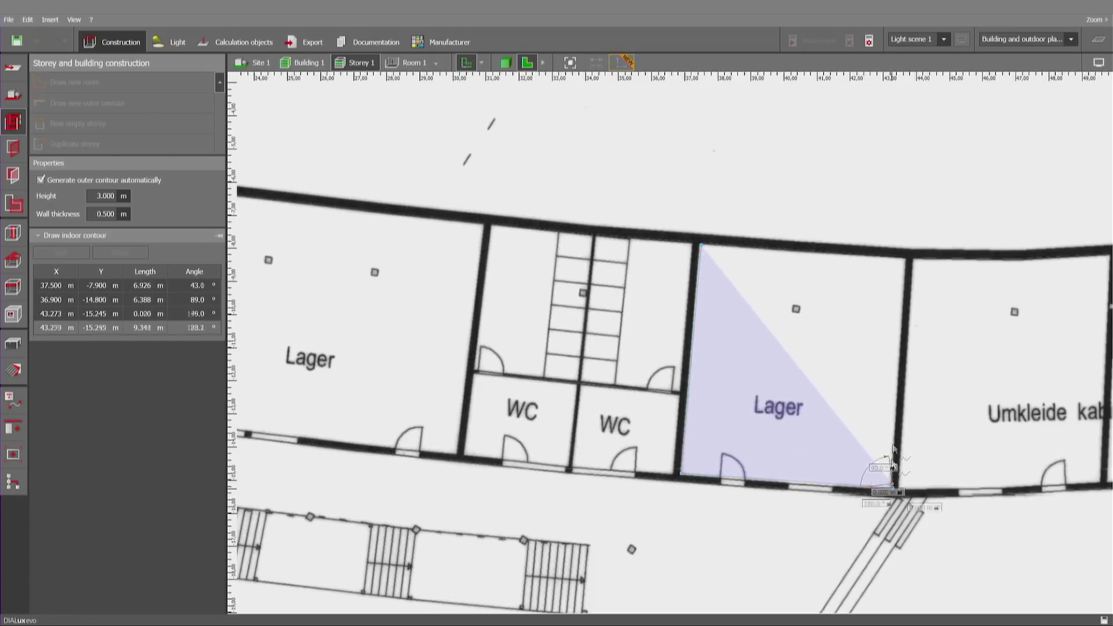
click(907, 253)
click(932, 267)
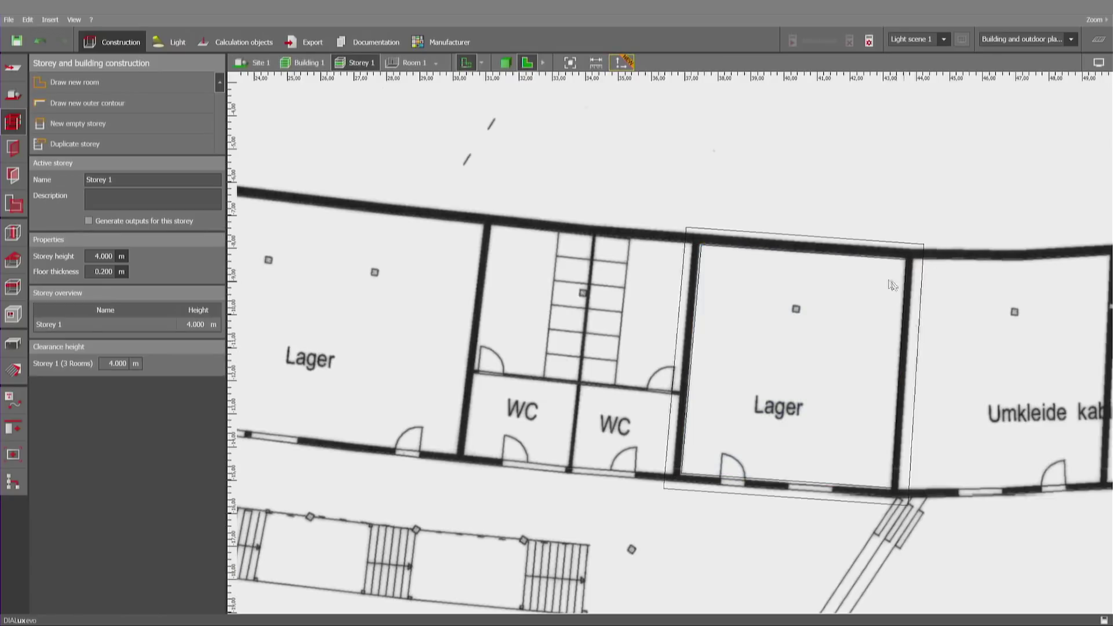
scroll(904, 279, down, 2)
Step: Inspect the storey's rooms in 3D, view Room 2 on its own and return to Storey 1
click(505, 62)
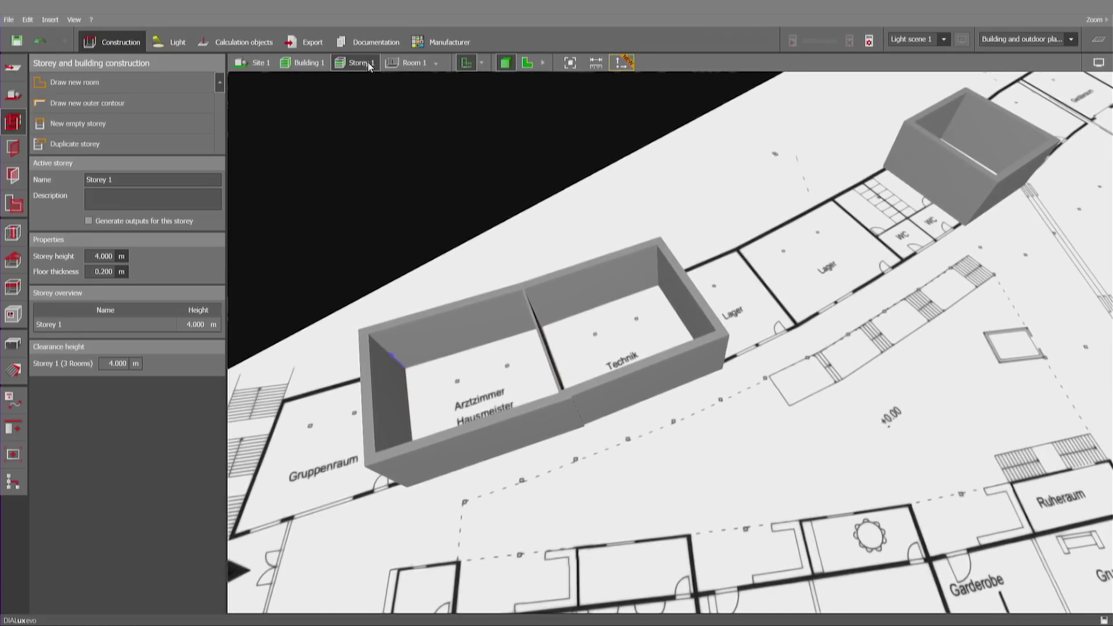
click(436, 63)
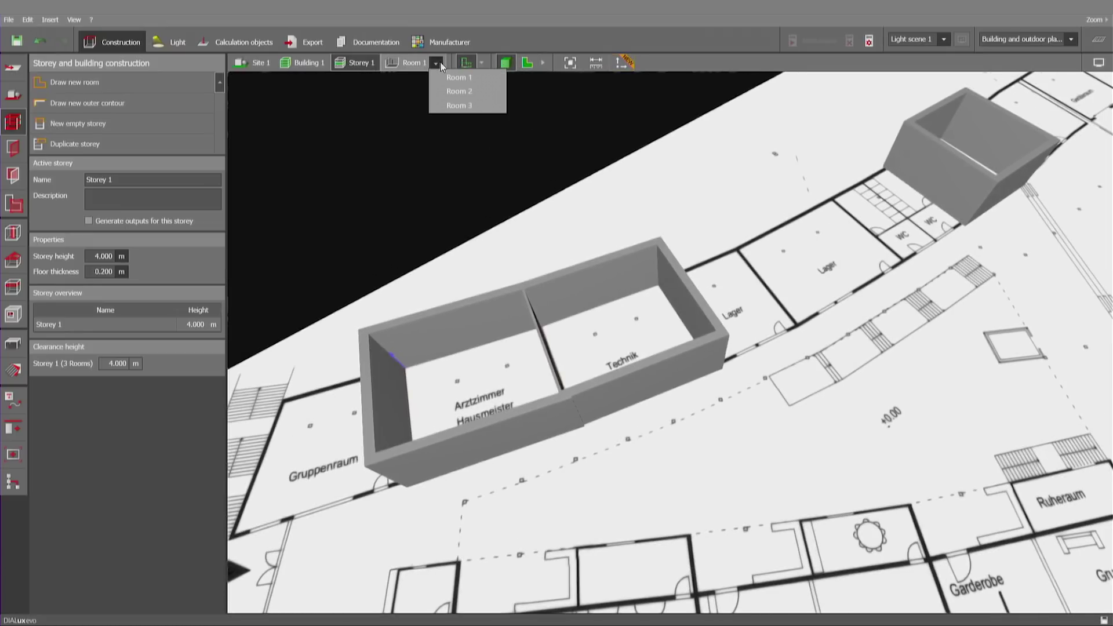
click(469, 92)
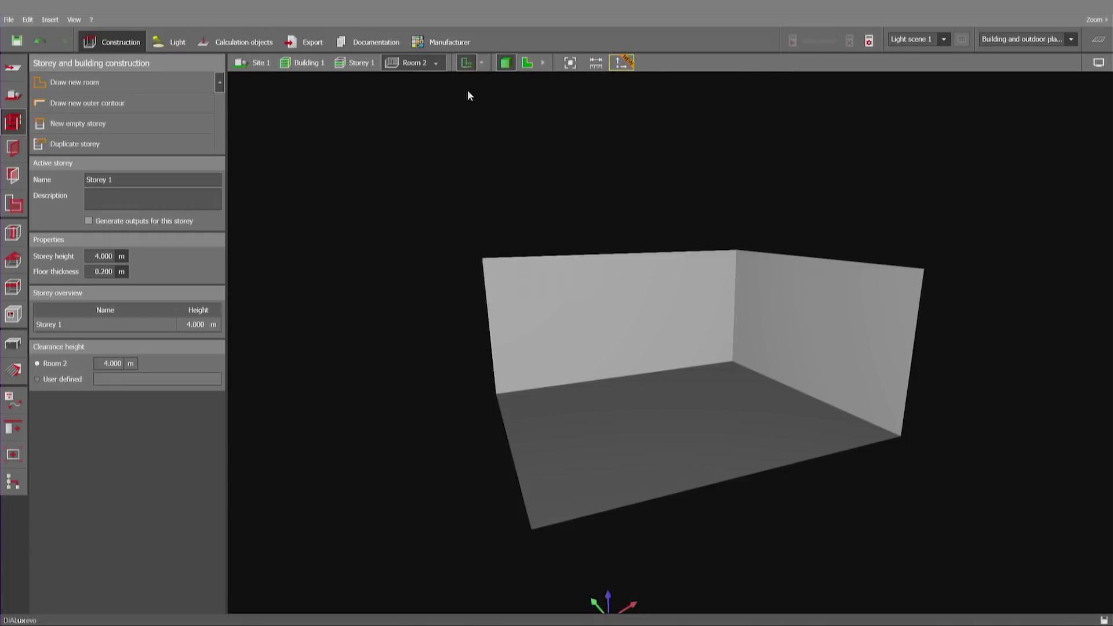
click(352, 62)
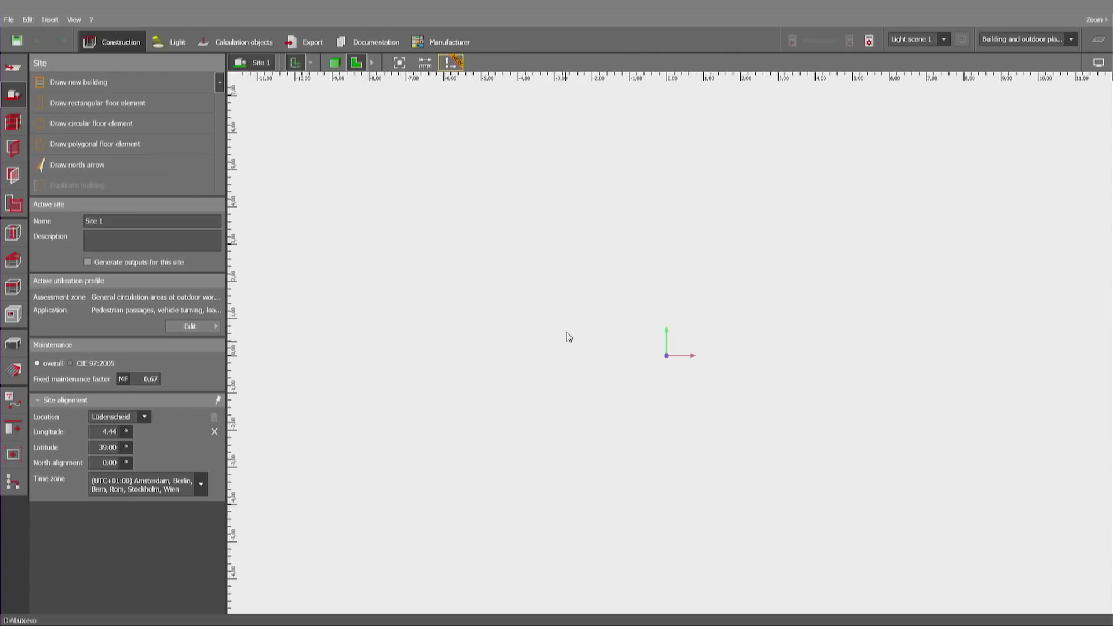
Step: Load the plan image image_Chicago Parking_Maps.jpg from the 2_1 Chicago parking folder
click(10, 69)
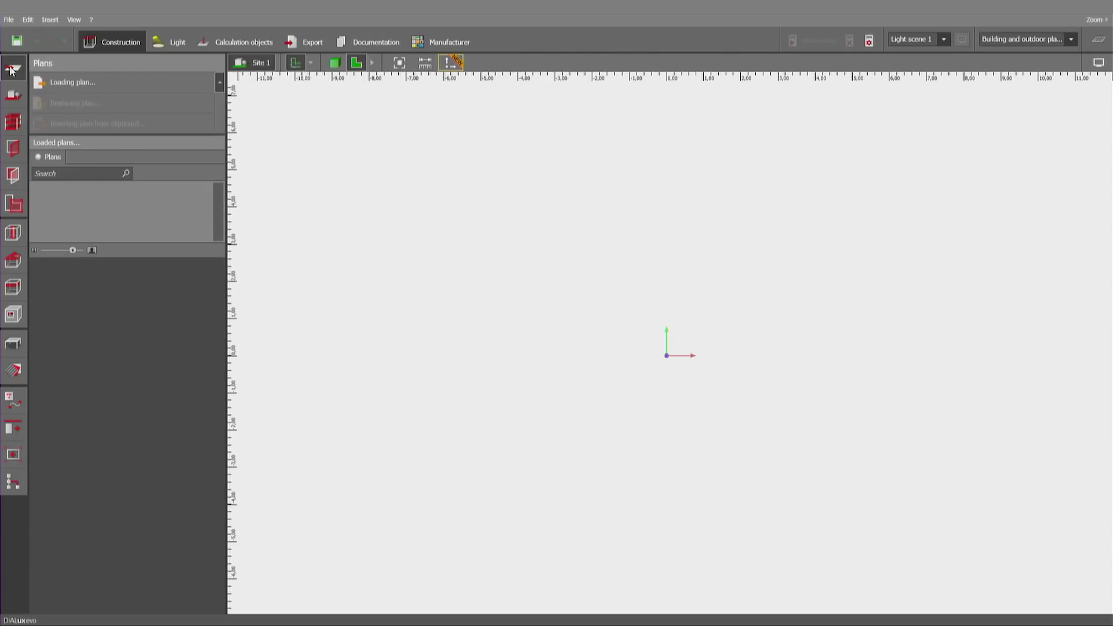
click(95, 81)
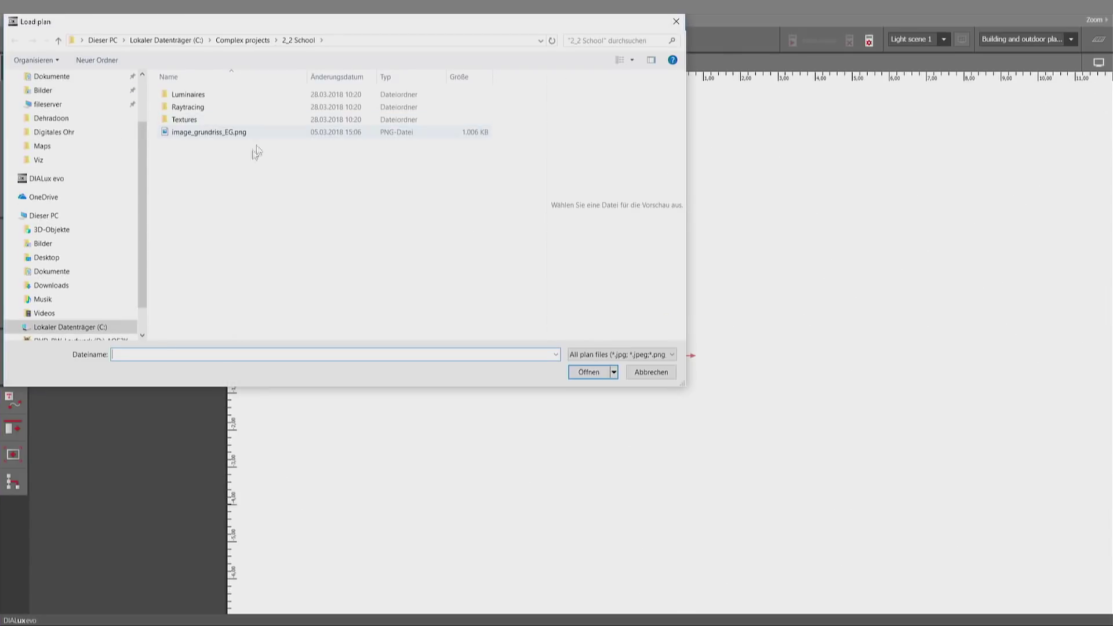
click(256, 41)
double_click(206, 220)
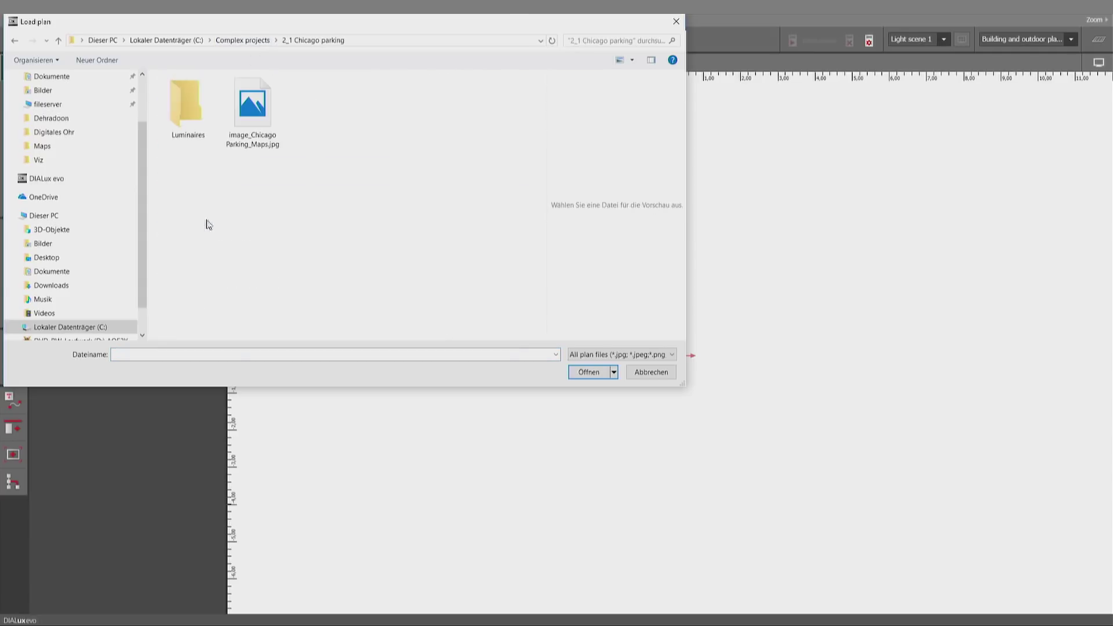
double_click(253, 116)
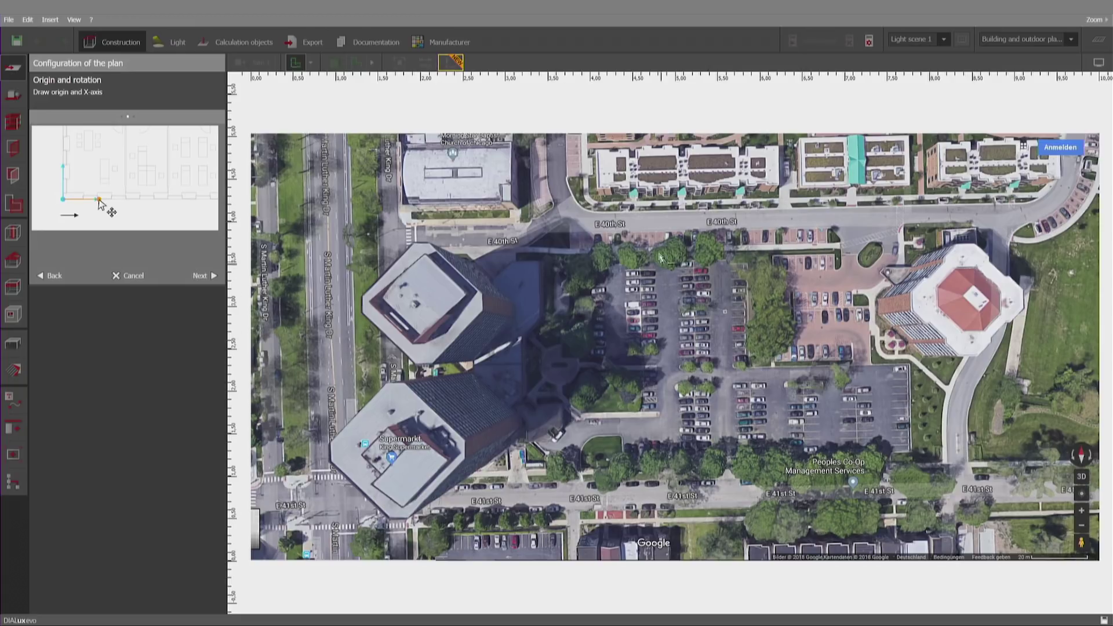
Step: Place the plan's origin at the street corner beside E 40th St and align the X-axis along the street's southern edge
scroll(753, 232, up, 4)
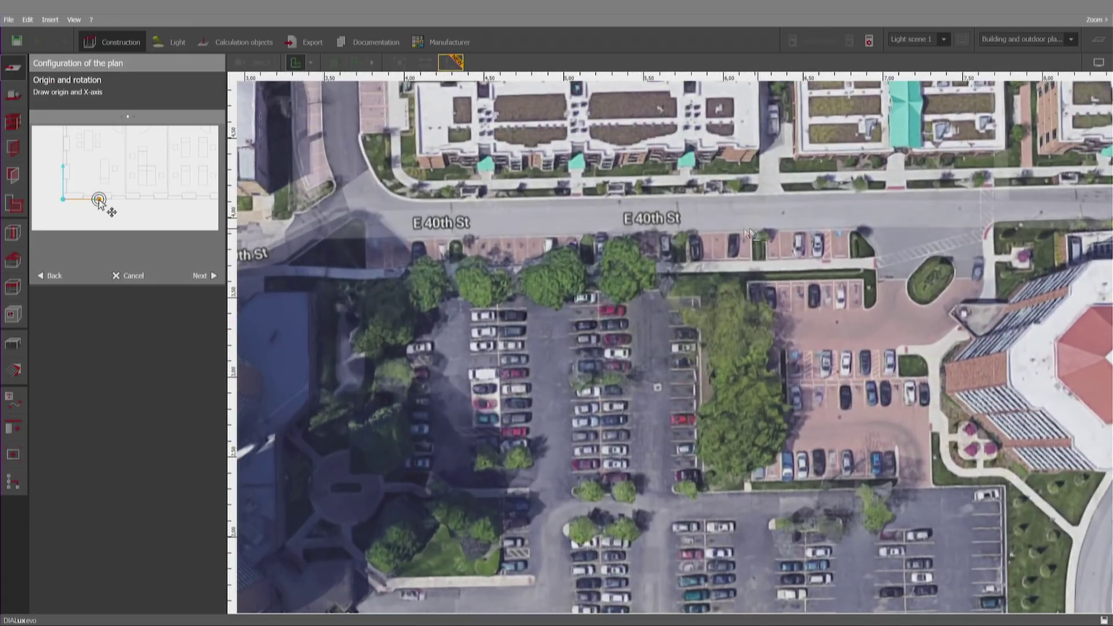
click(367, 238)
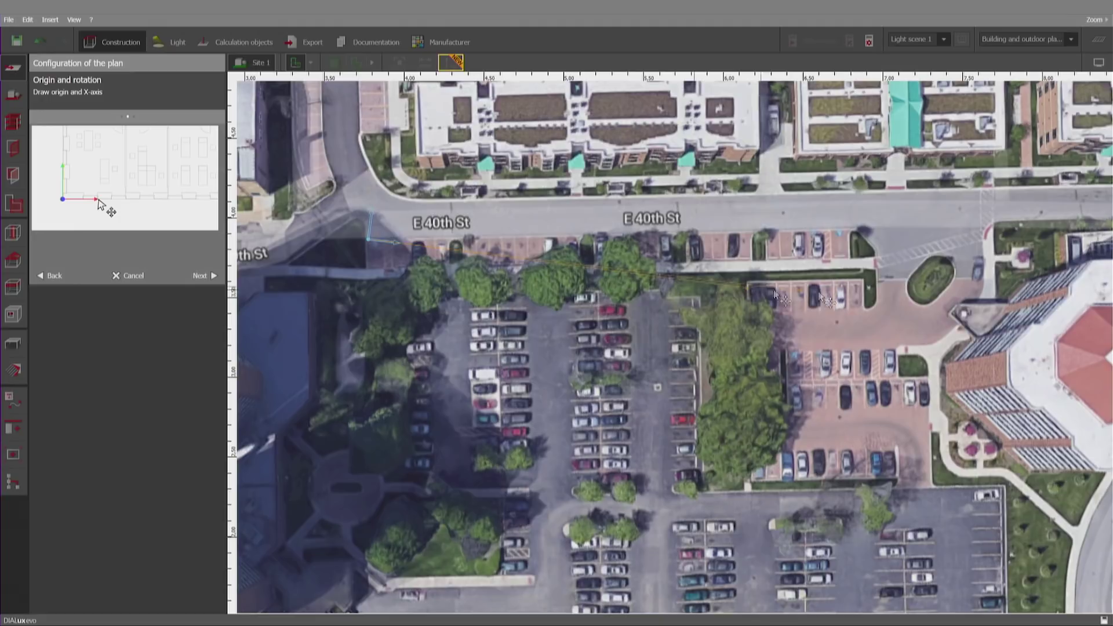
click(854, 228)
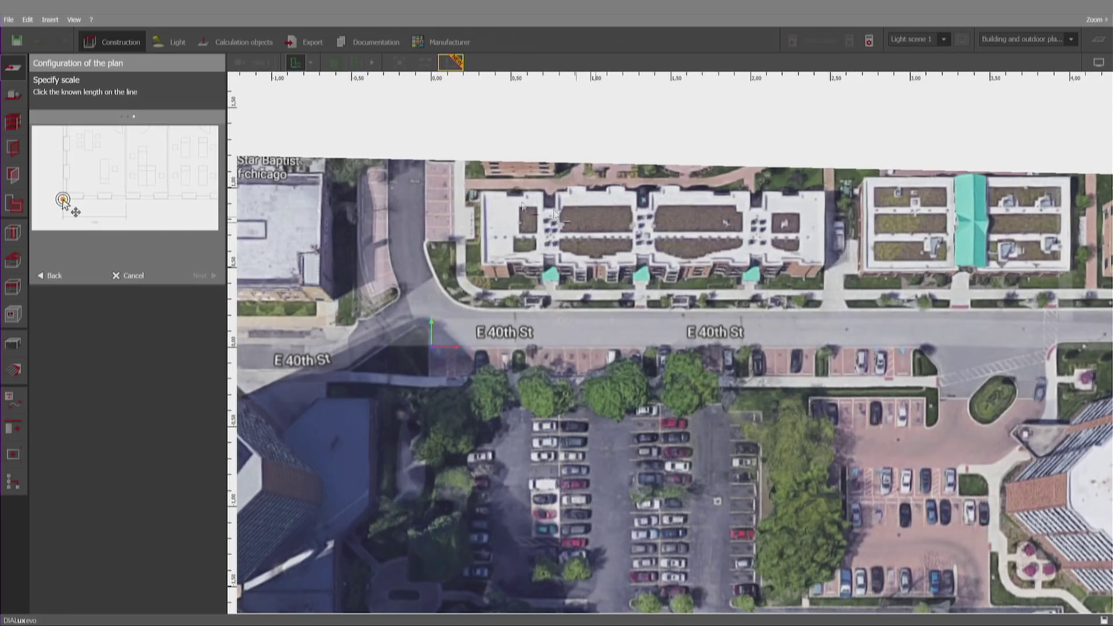
Step: Scale the plan by marking the map's scale bar from end to end as 20 m and finish the plan configuration
scroll(340, 156, down, 4)
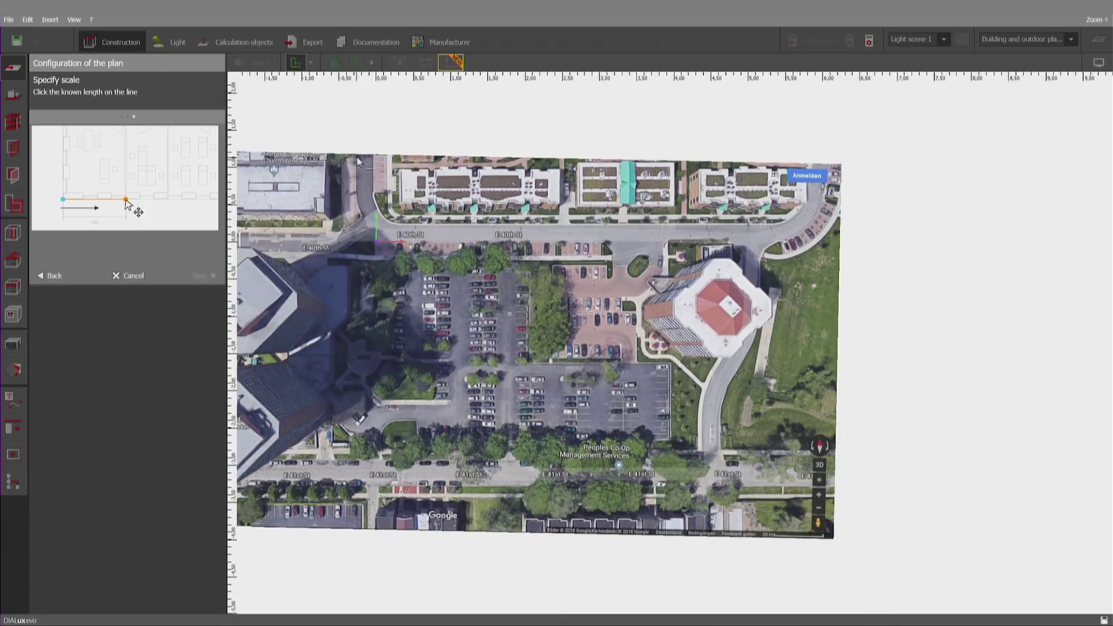
scroll(827, 539, up, 6)
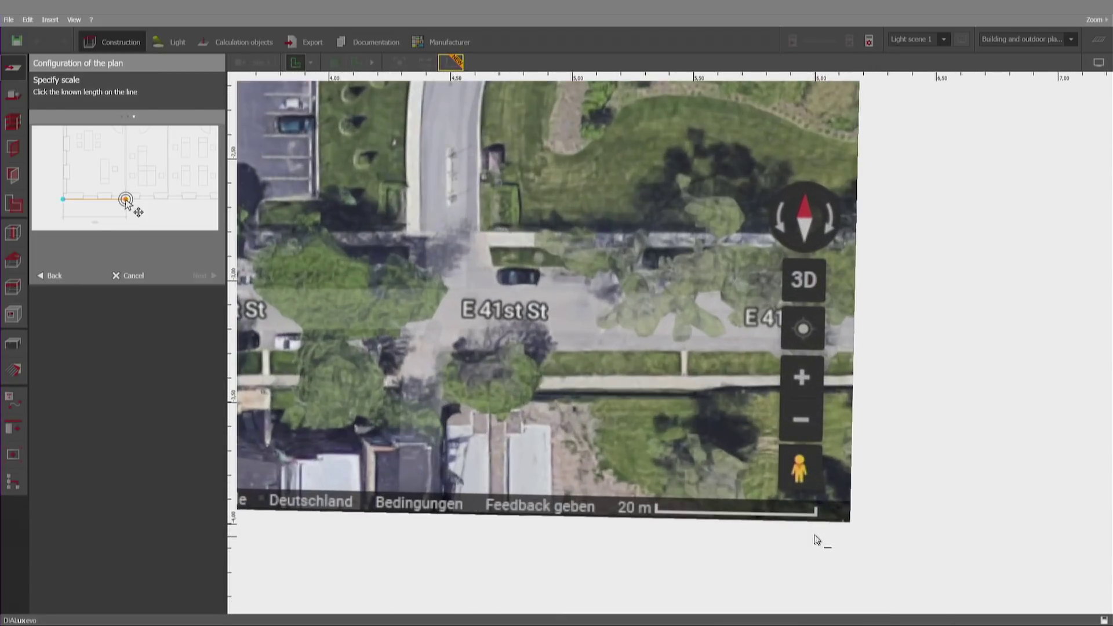
click(656, 511)
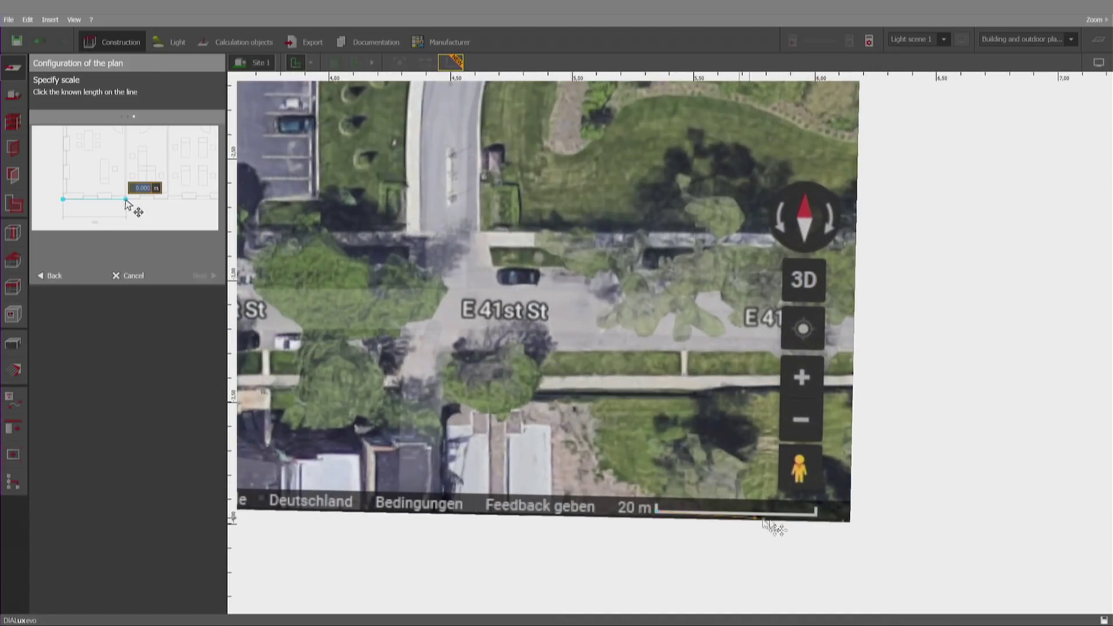
click(816, 515)
text(5.2)
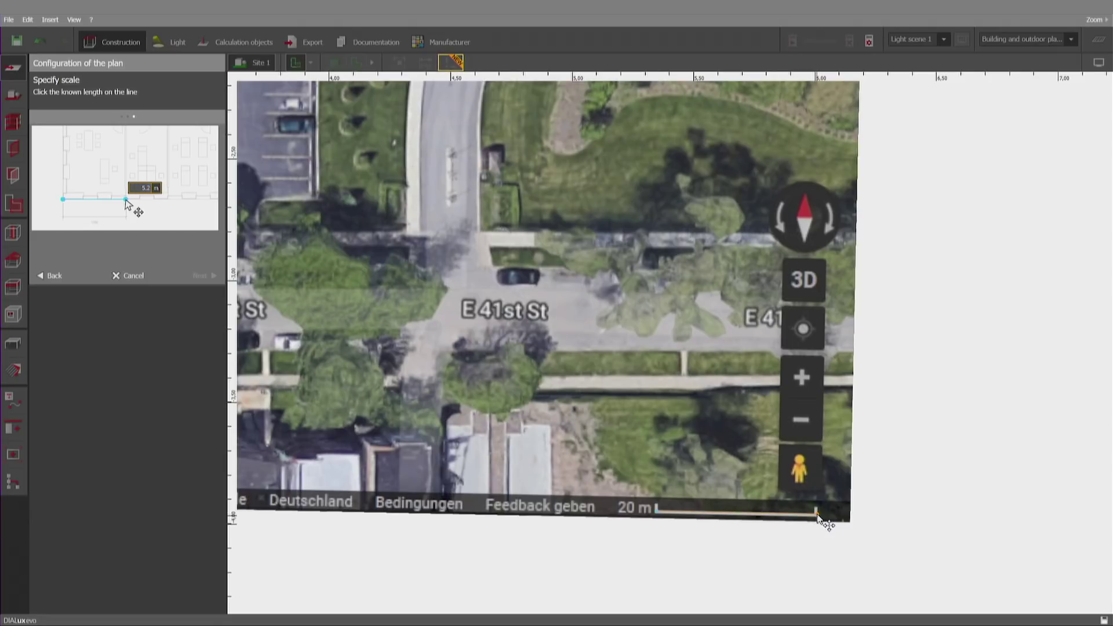
click(816, 515)
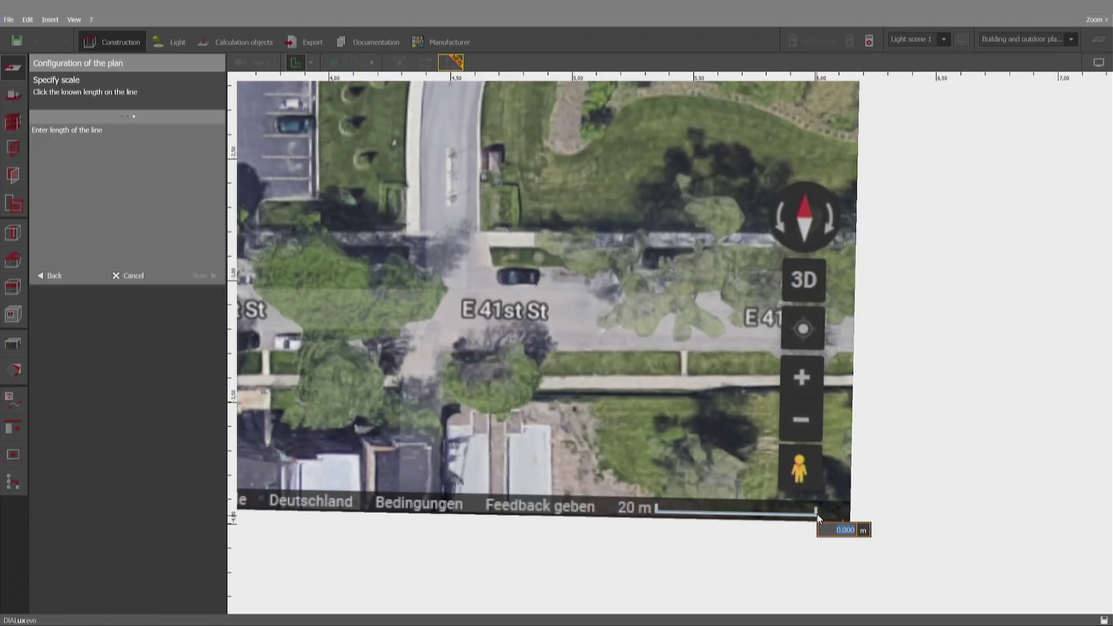
text(20)
key(Return)
click(197, 277)
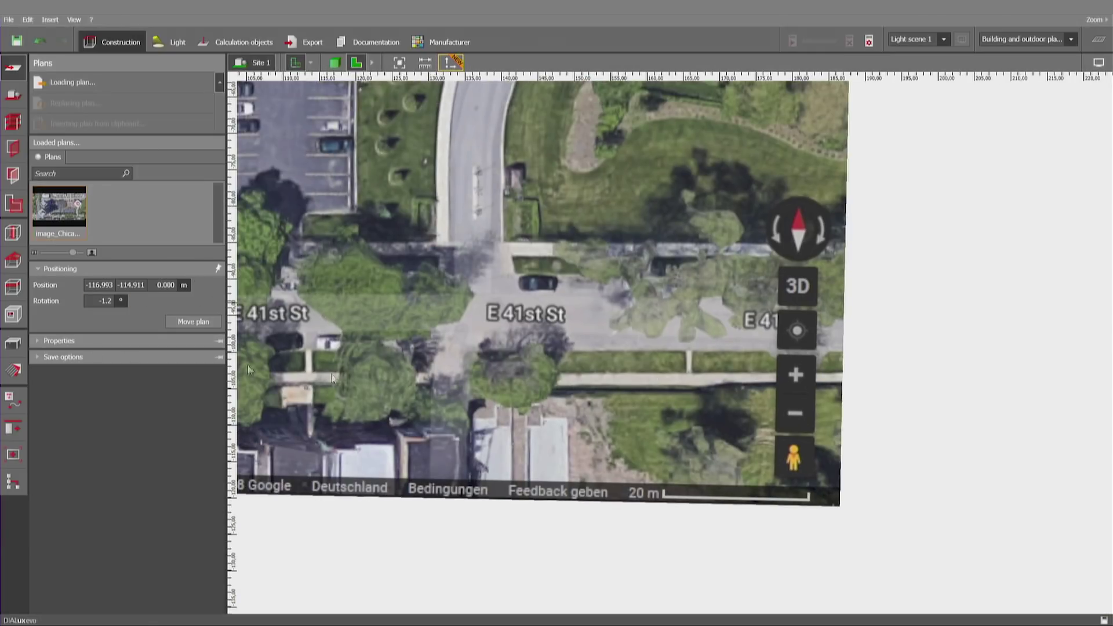
Step: Start a new building with 11 storeys for the red-roofed octagonal tower east of the parking lot
scroll(611, 280, down, 5)
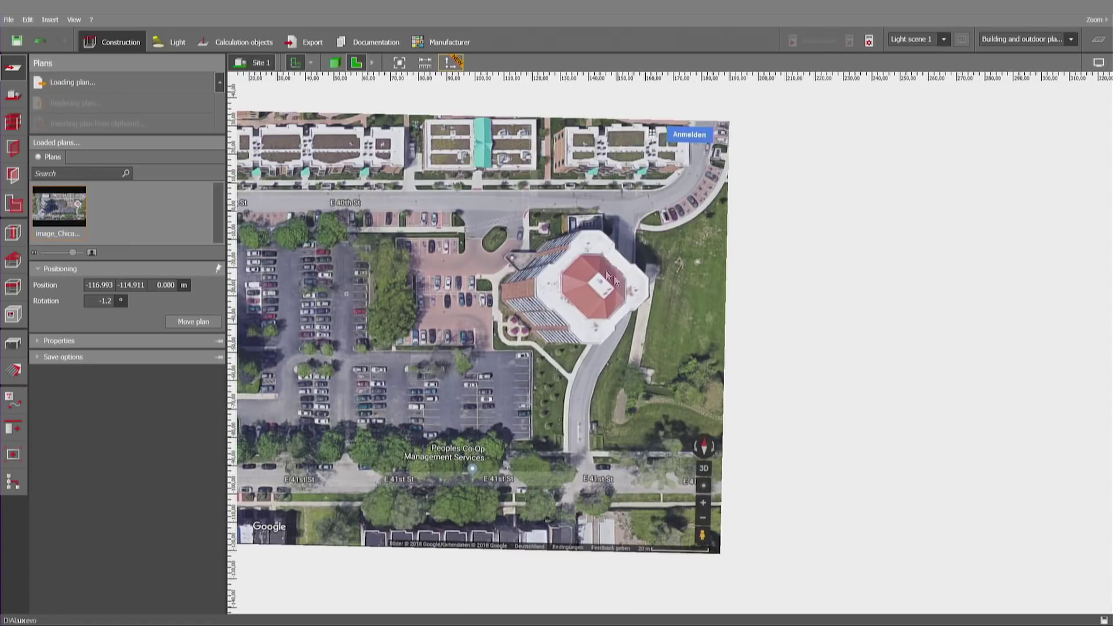
scroll(567, 237, up, 3)
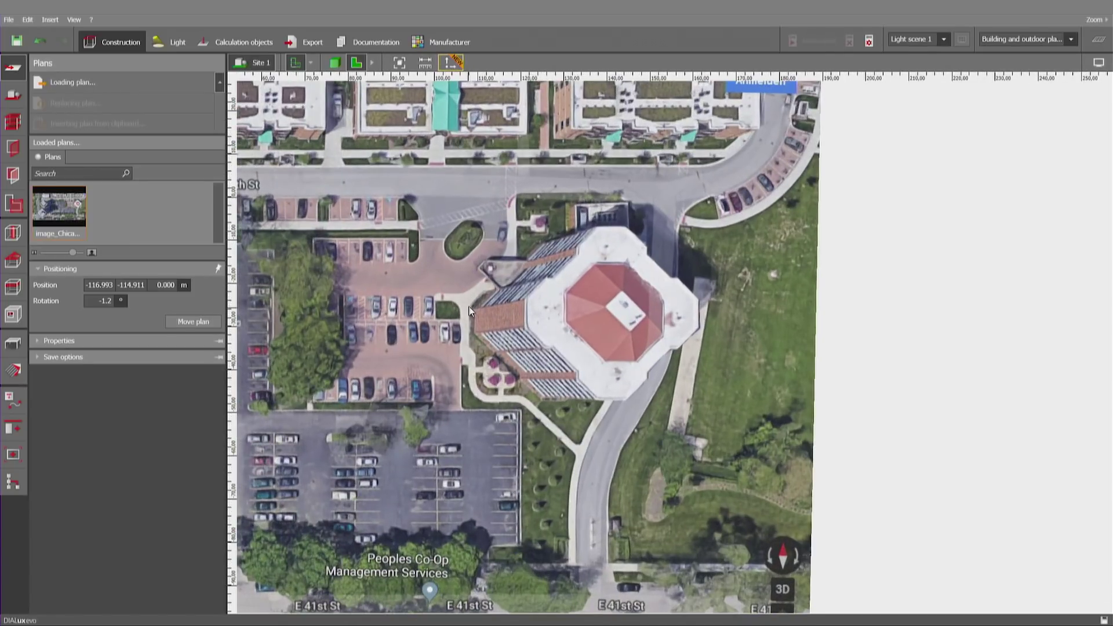
click(10, 100)
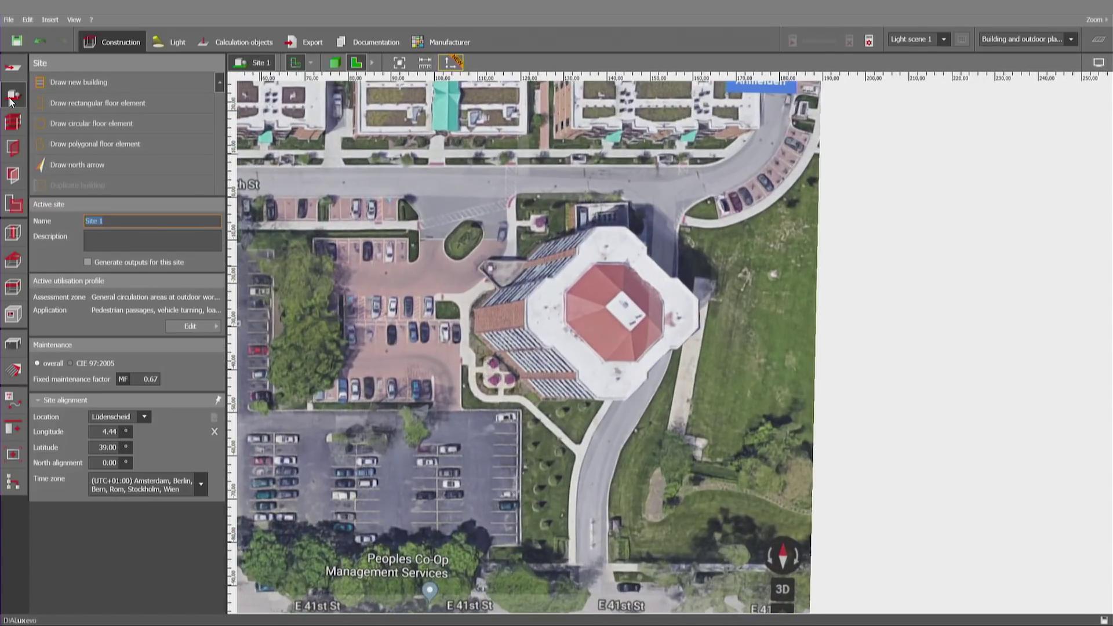
click(104, 87)
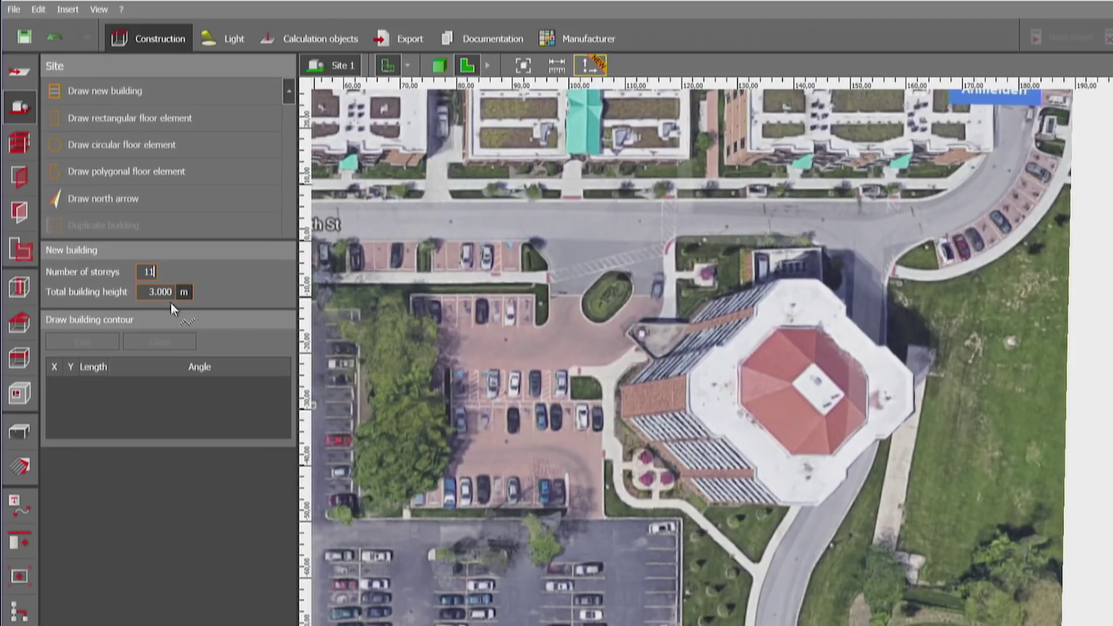
Step: Trace the tower's eight-cornered outline, about 38 m by 36 m, shifted to its ground-level footprint, close the polygon and check it in 3D
scroll(696, 307, up, 1)
click(686, 316)
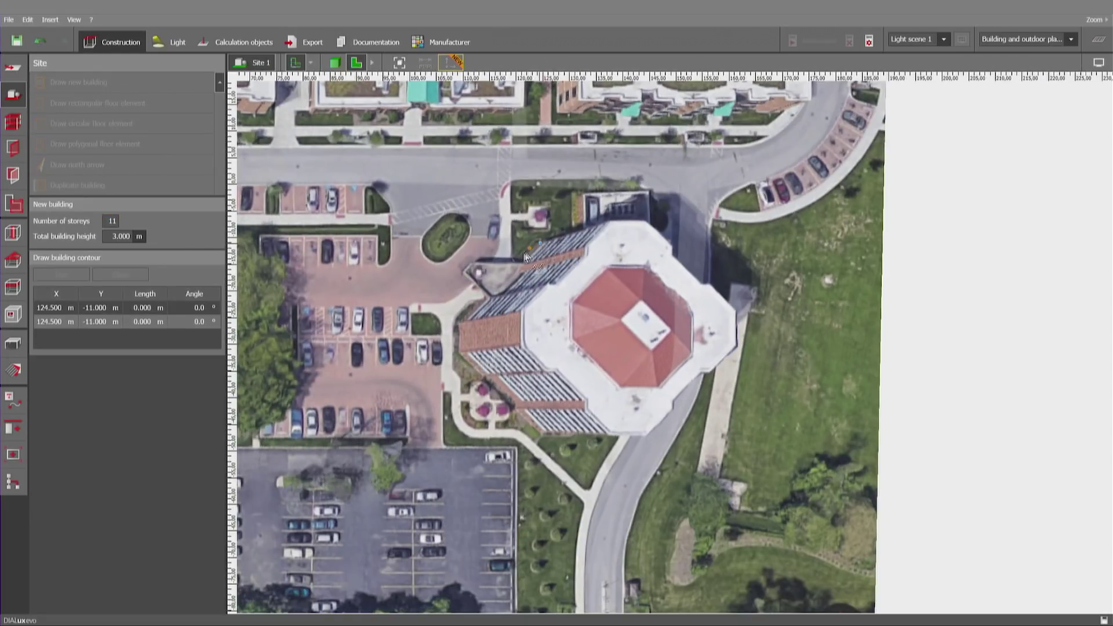
click(461, 322)
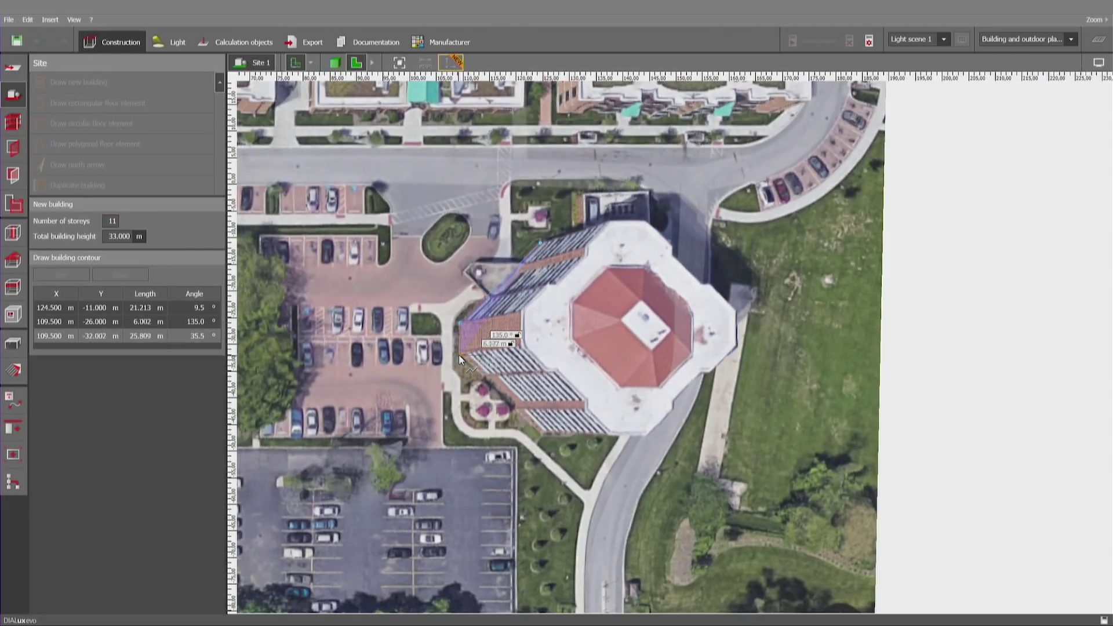
click(458, 353)
click(541, 436)
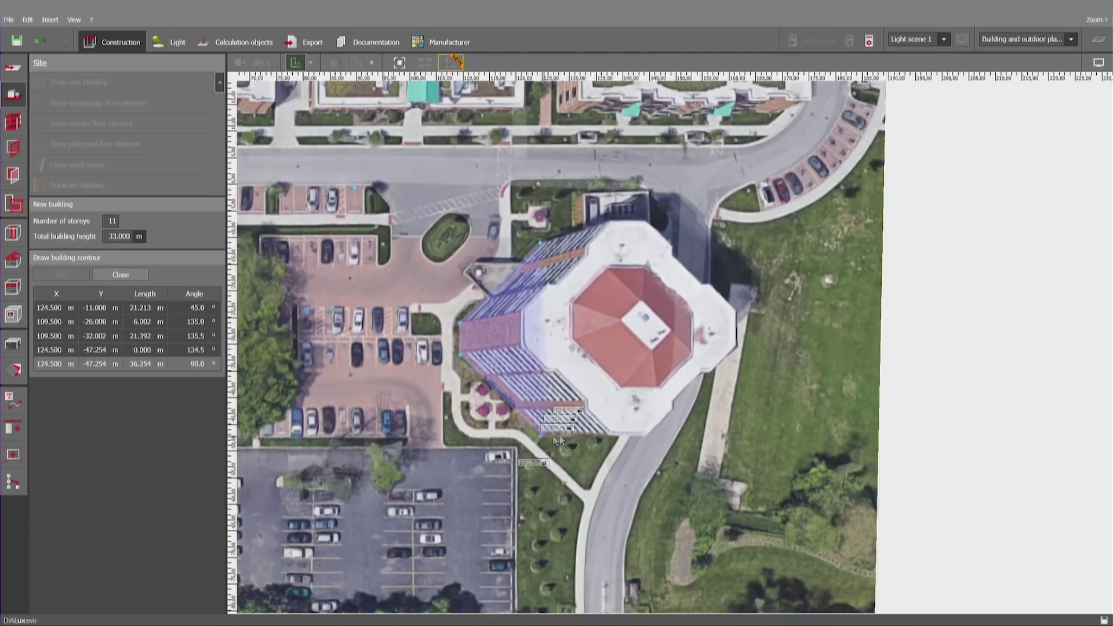
click(572, 435)
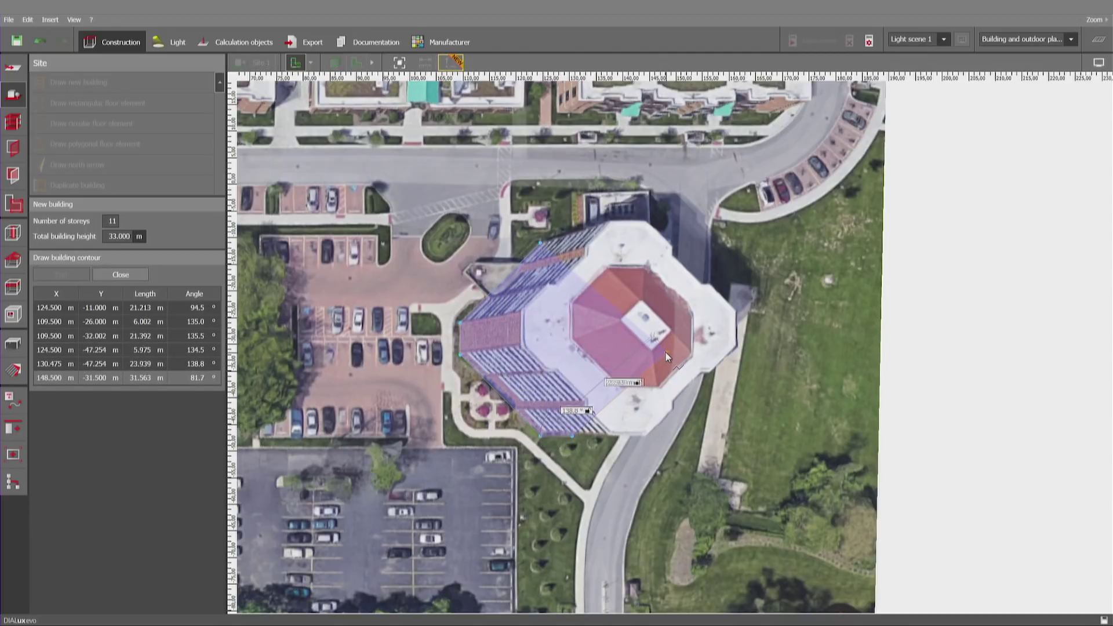
click(662, 352)
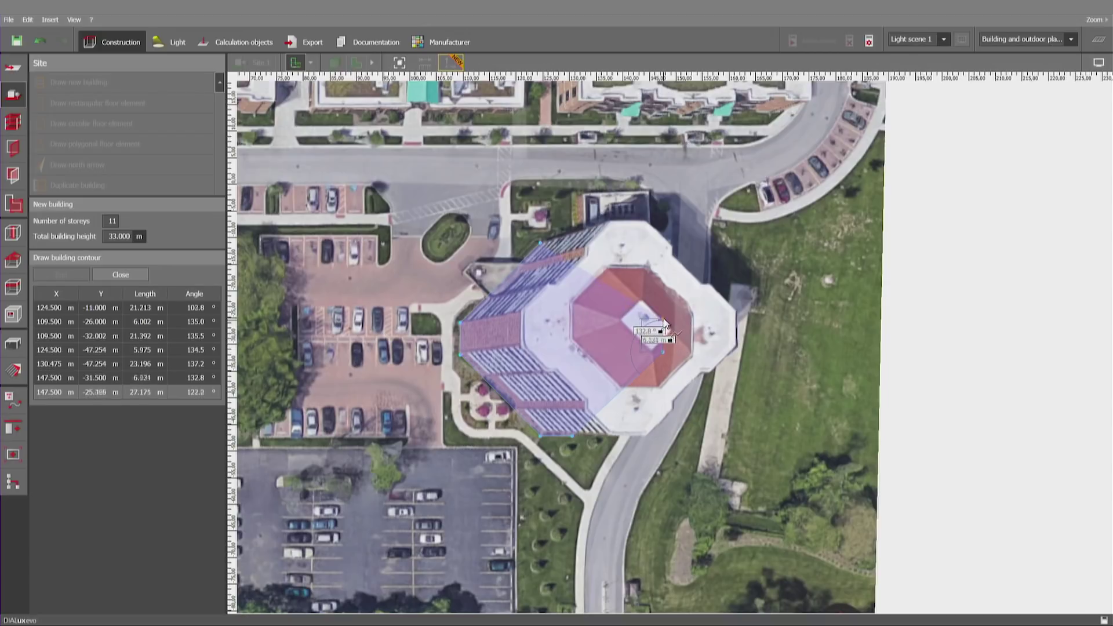
click(665, 315)
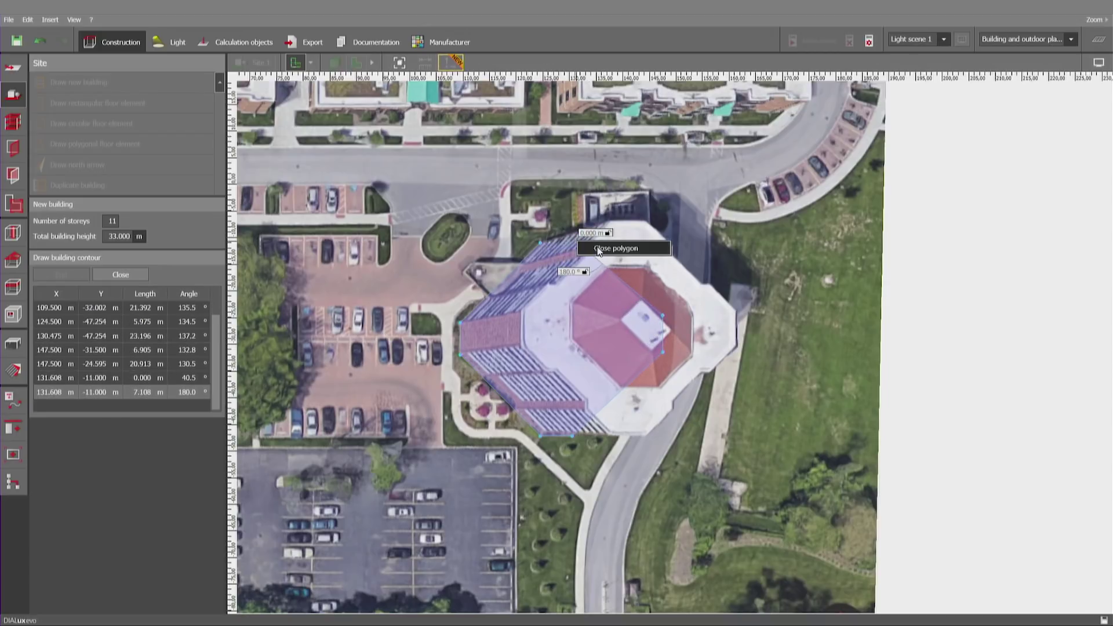
click(596, 244)
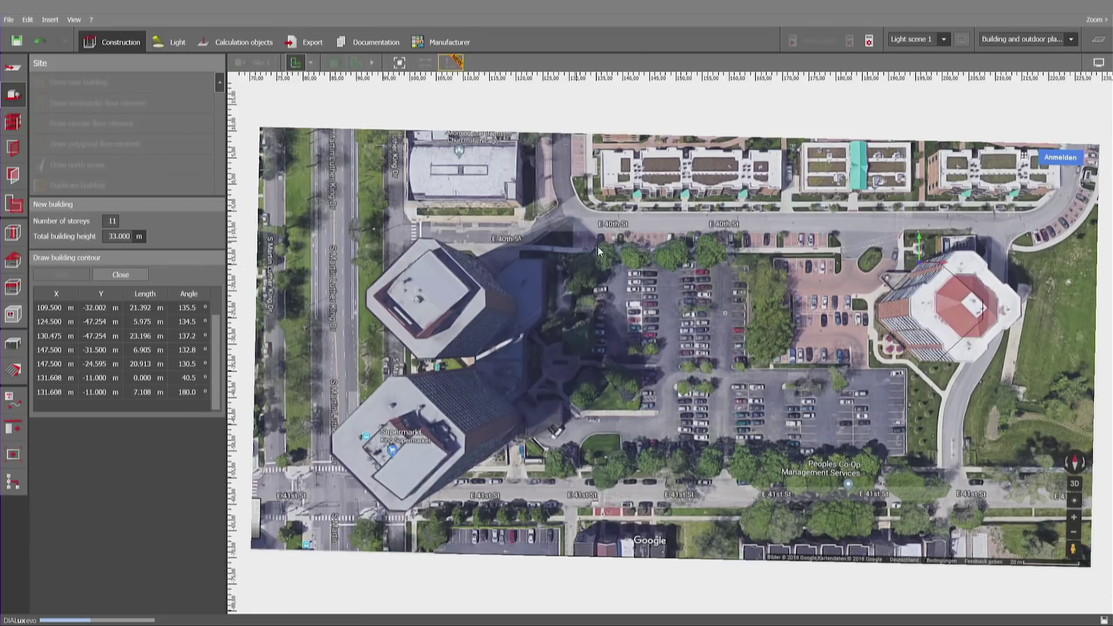
double_click(598, 251)
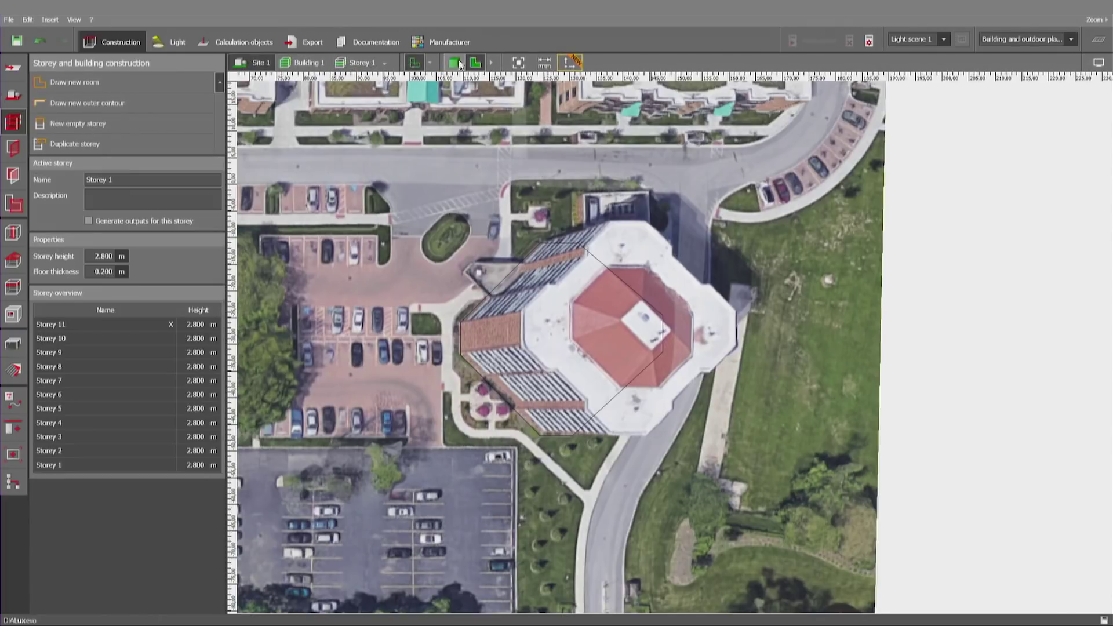
click(458, 62)
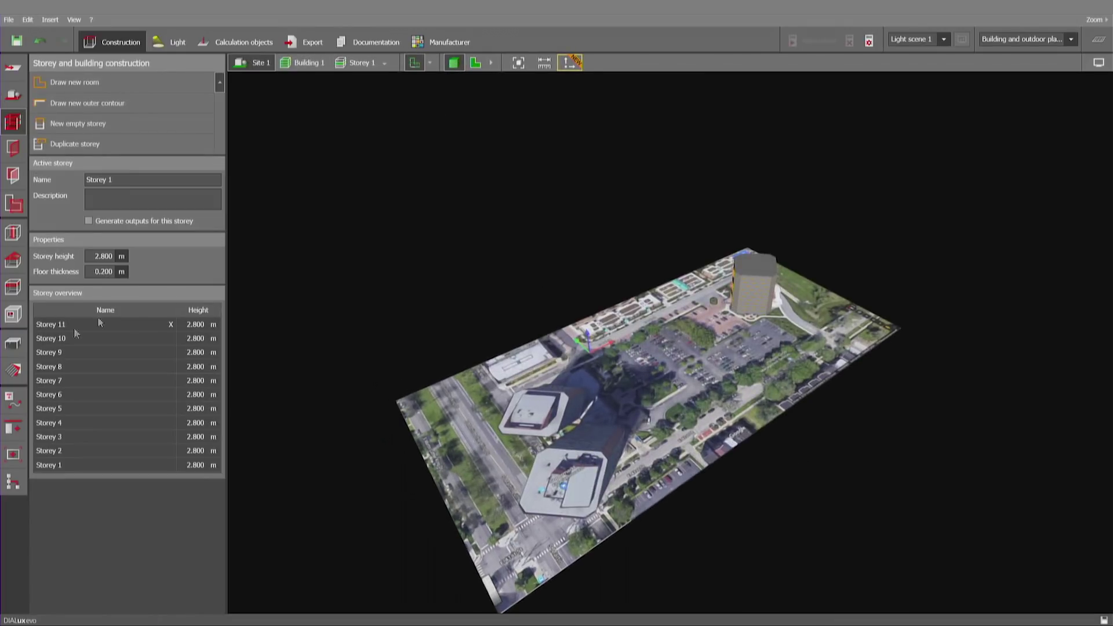
Step: Set the transparency of the loaded Chicago plan to 90 %
click(13, 66)
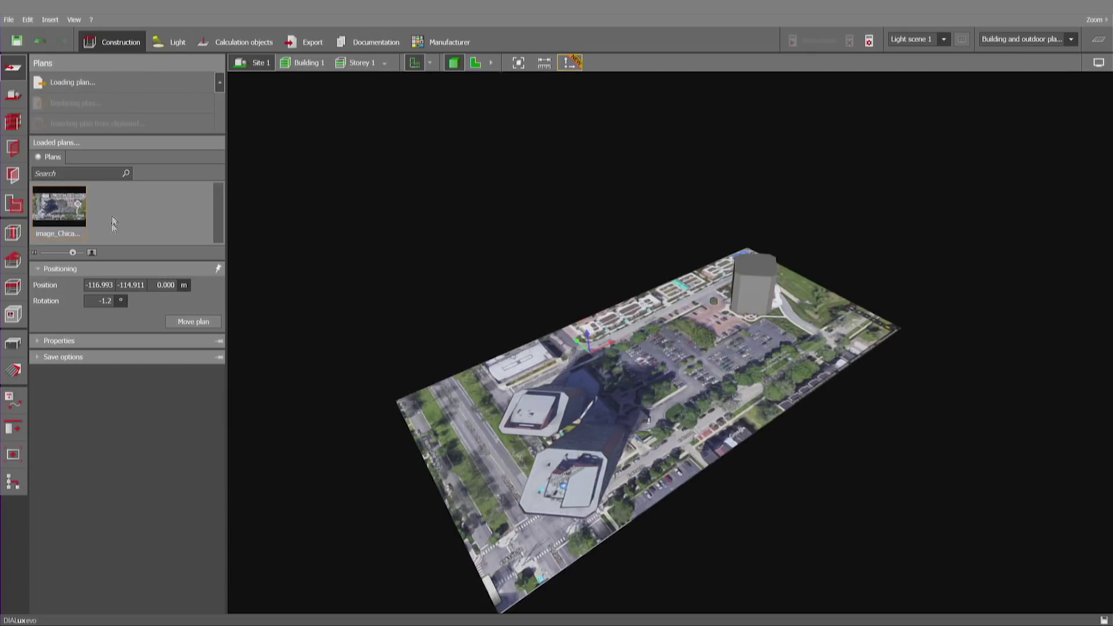
click(59, 340)
drag(90, 360, 159, 360)
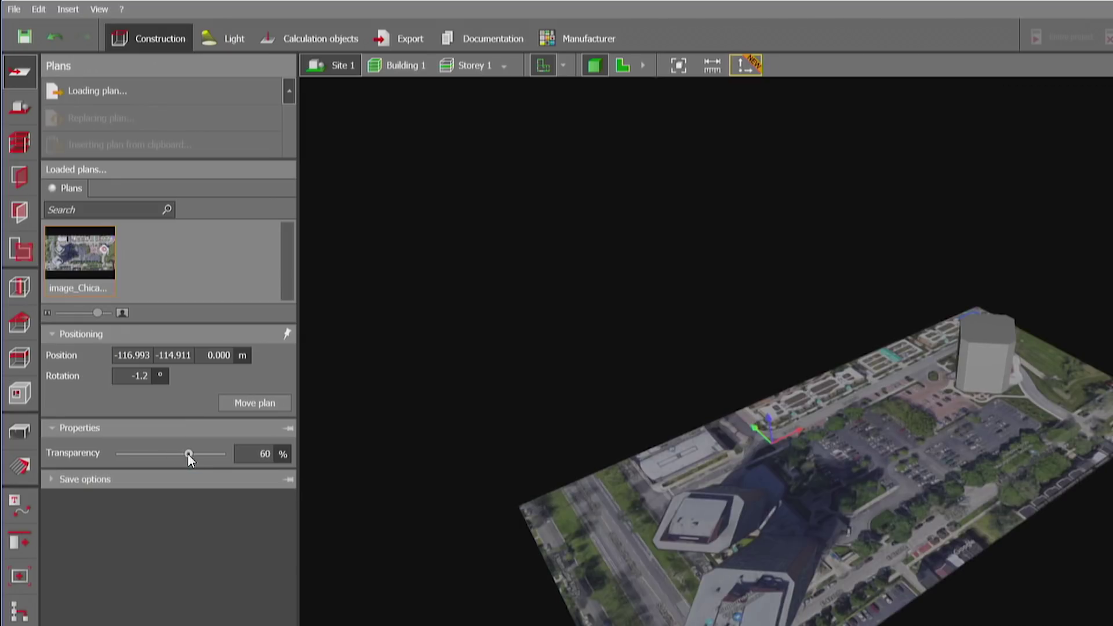
drag(208, 457, 224, 457)
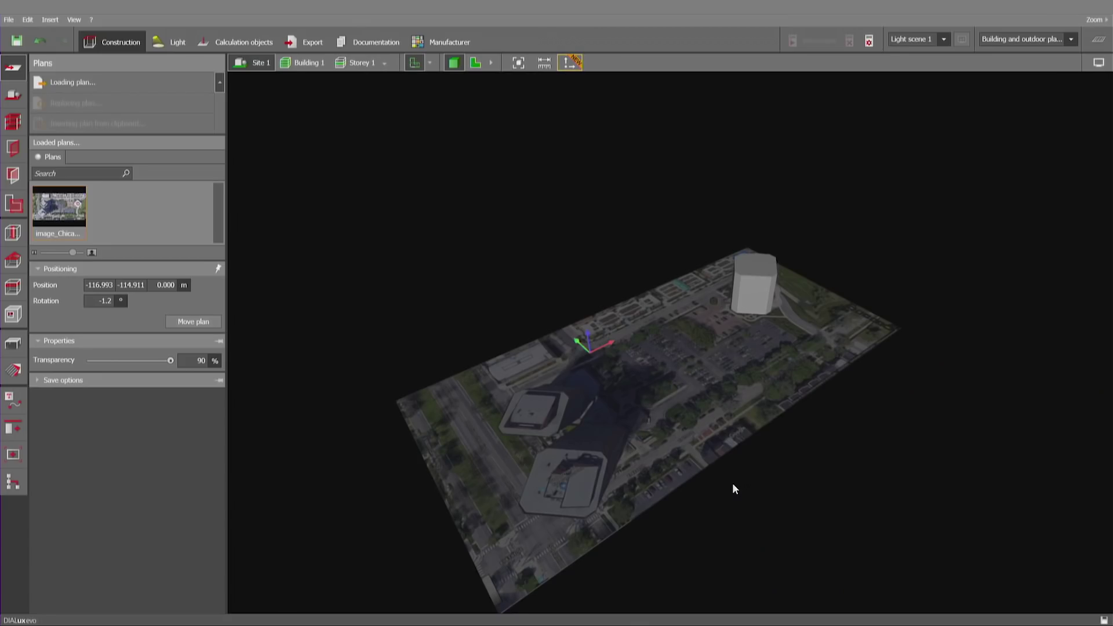
scroll(763, 290, up, 5)
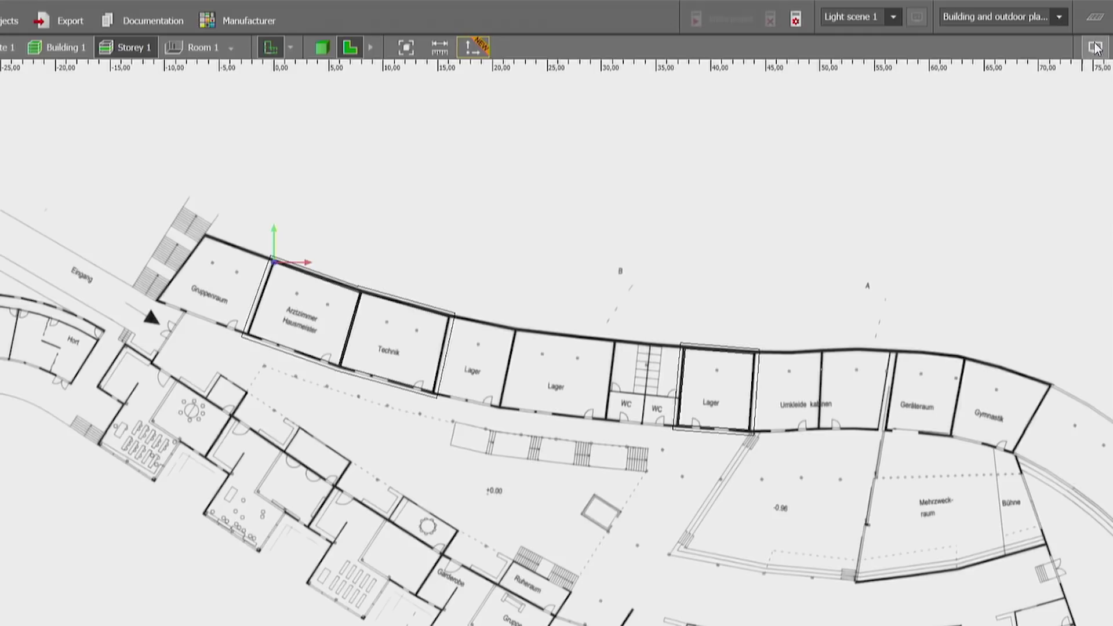
Step: In the school project, open the display options, examine the plan with its north arrow in 2D and 3D, and return to the floor plan view
click(1098, 62)
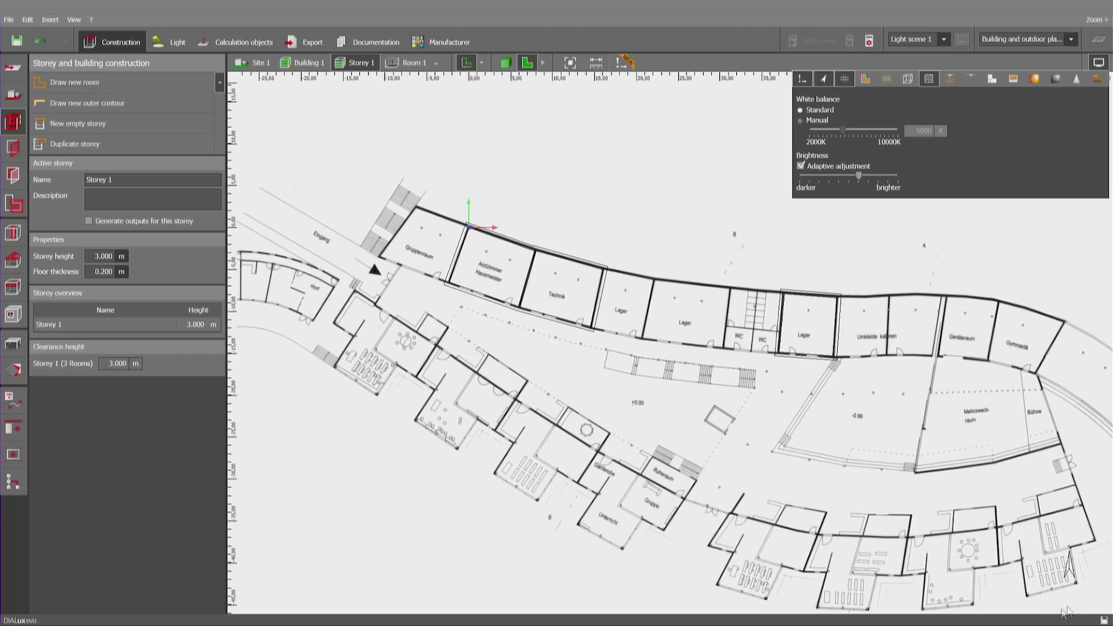
click(999, 524)
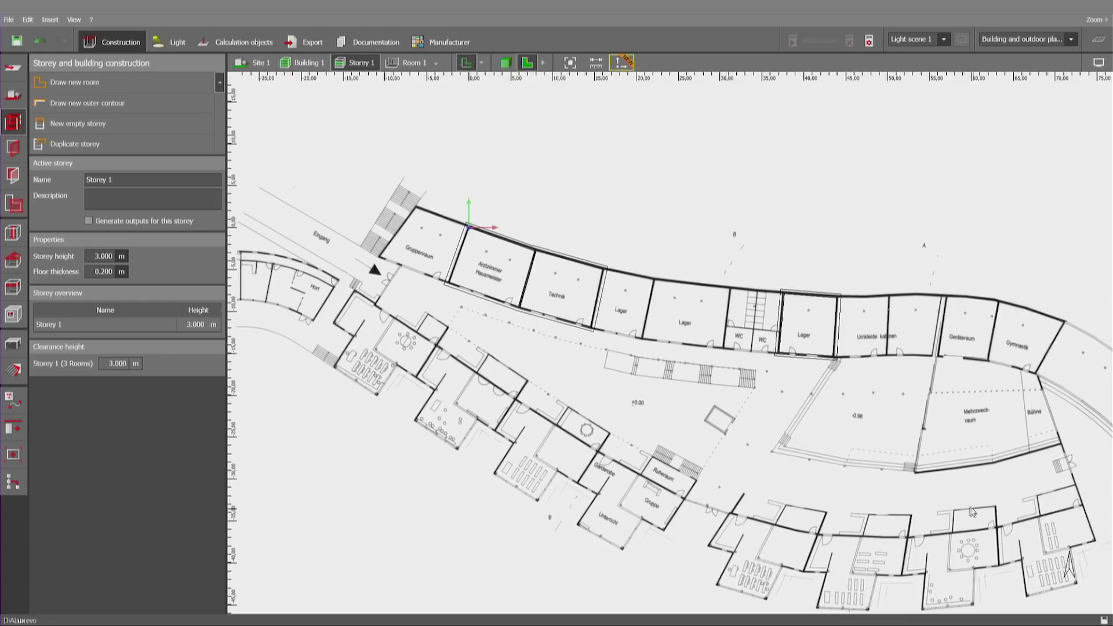
scroll(972, 511, down, 3)
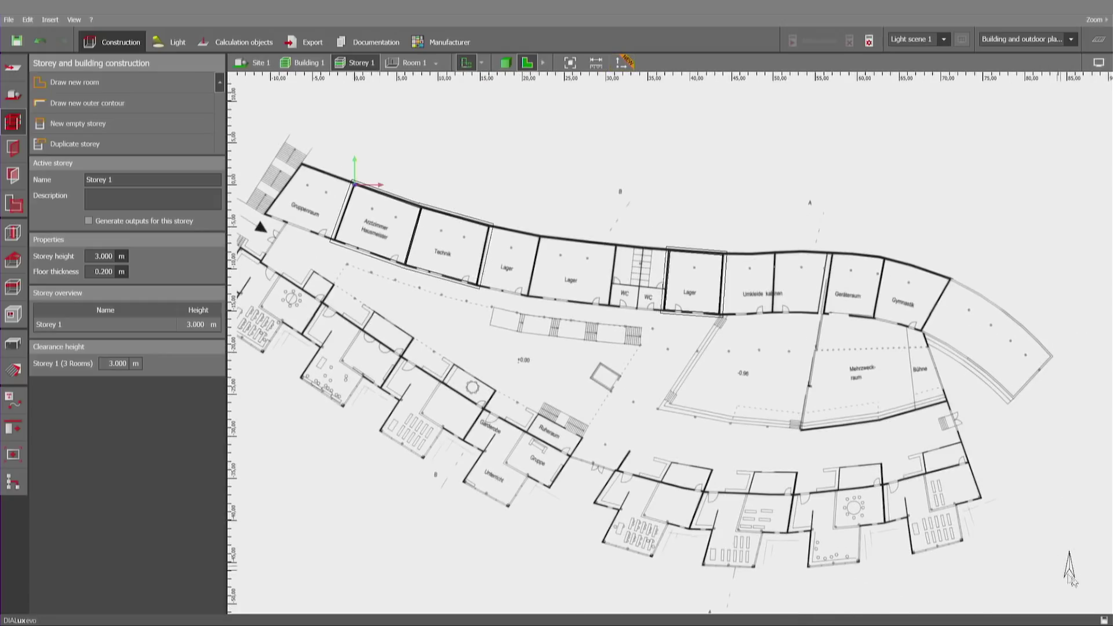
click(510, 63)
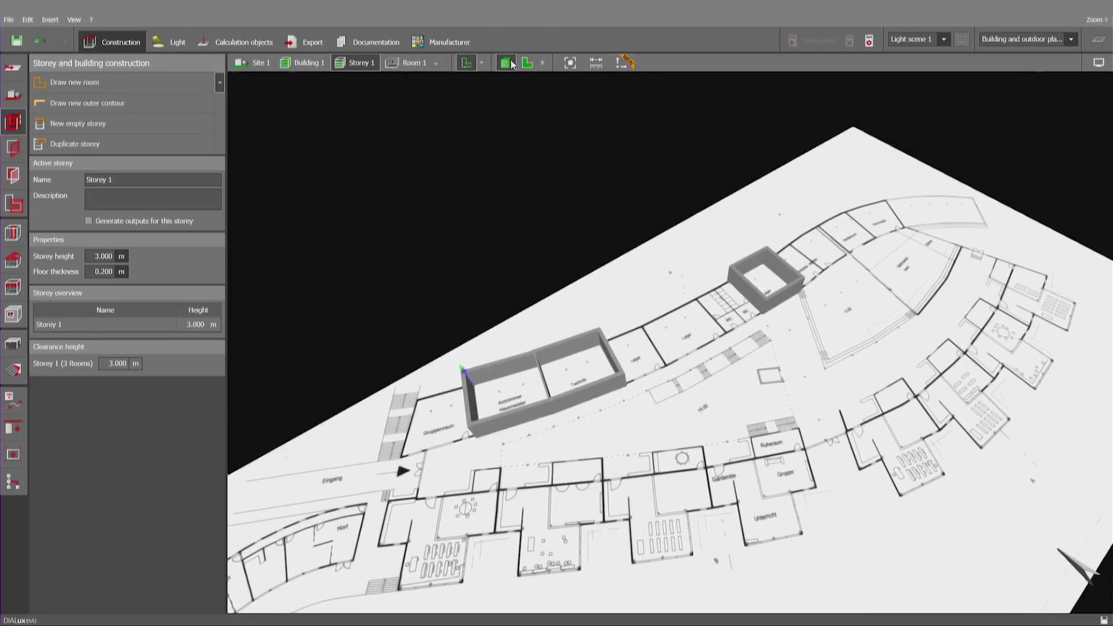
click(527, 63)
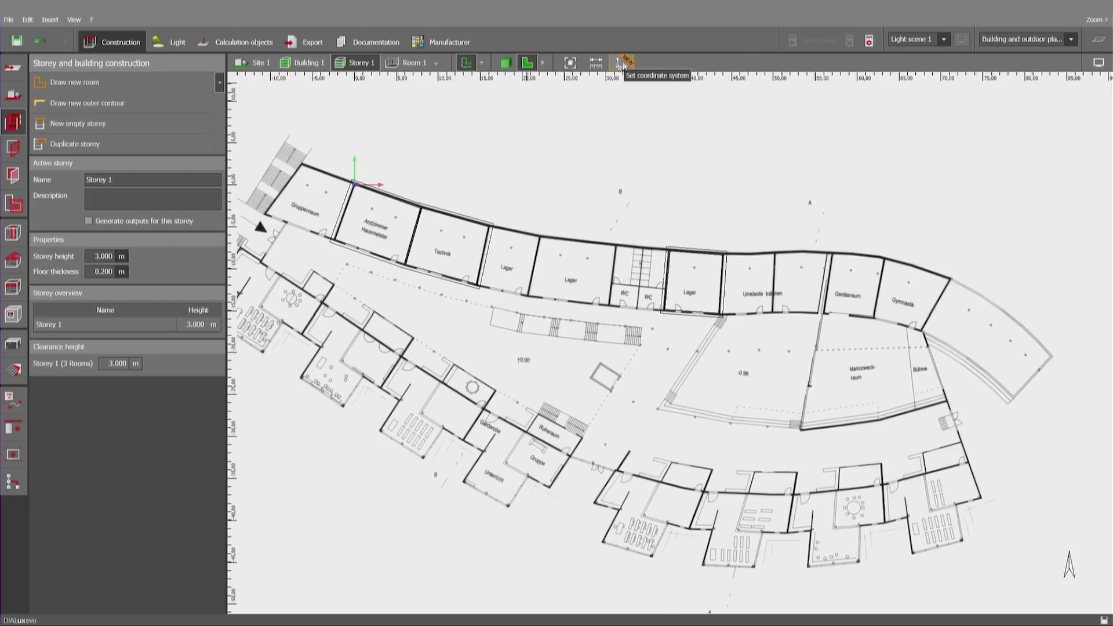
Step: Set the storey's coordinate system with its origin at the lower-left corner of the Arztzimmer Hausmeister room and its X axis along the lower wall
click(622, 63)
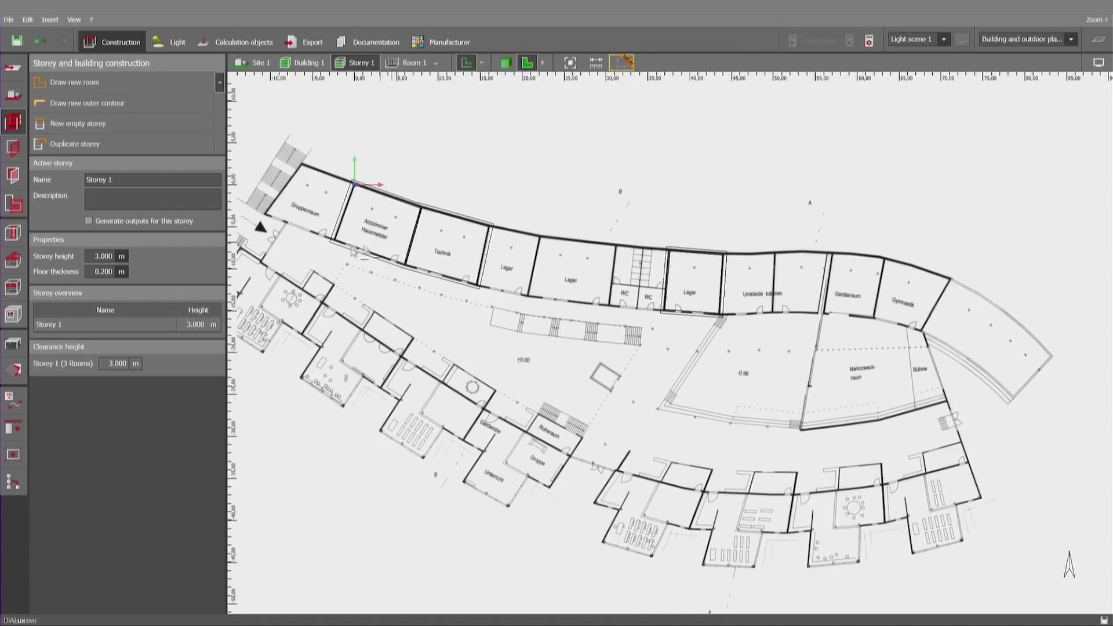
click(332, 246)
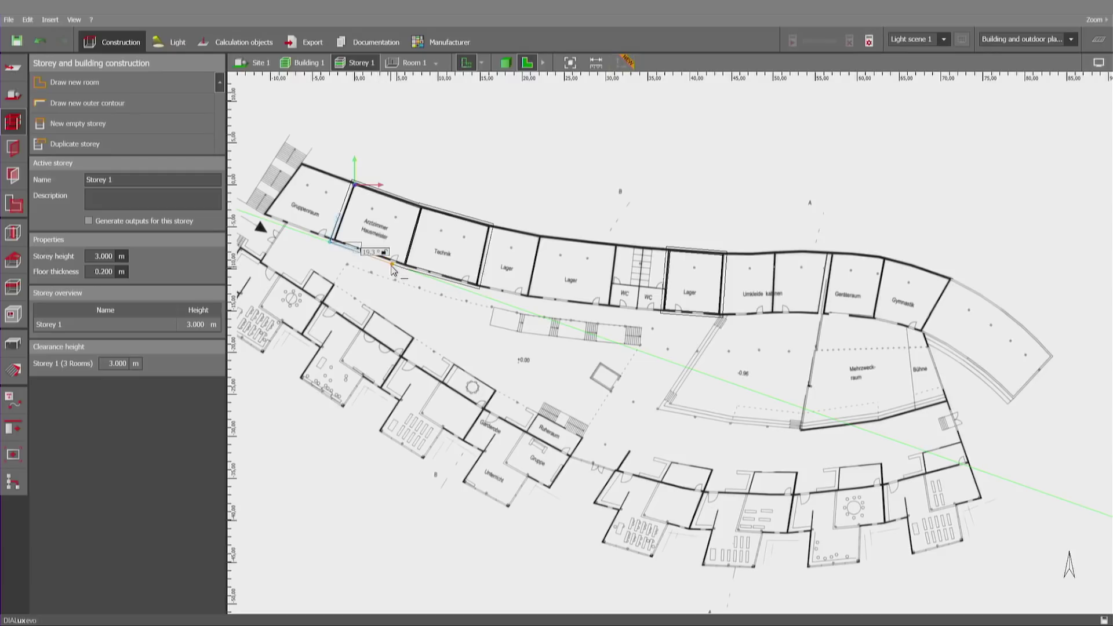
click(393, 271)
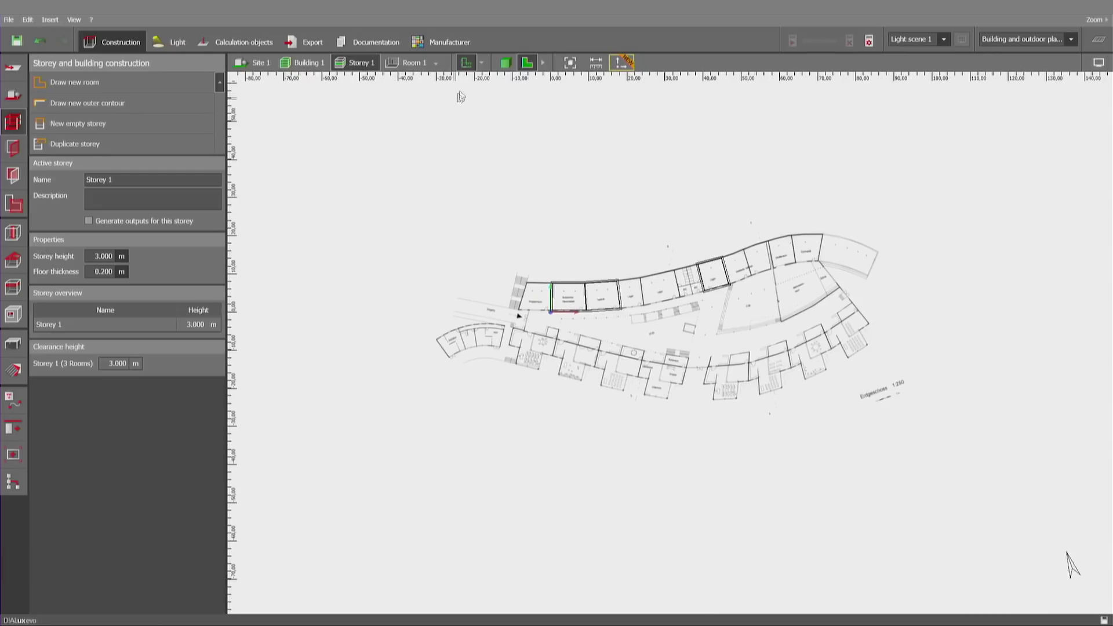
Step: Align Room 2's coordinate system to the room's lower-left corner and bottom edge, and return to the Storey 1 plan
click(435, 63)
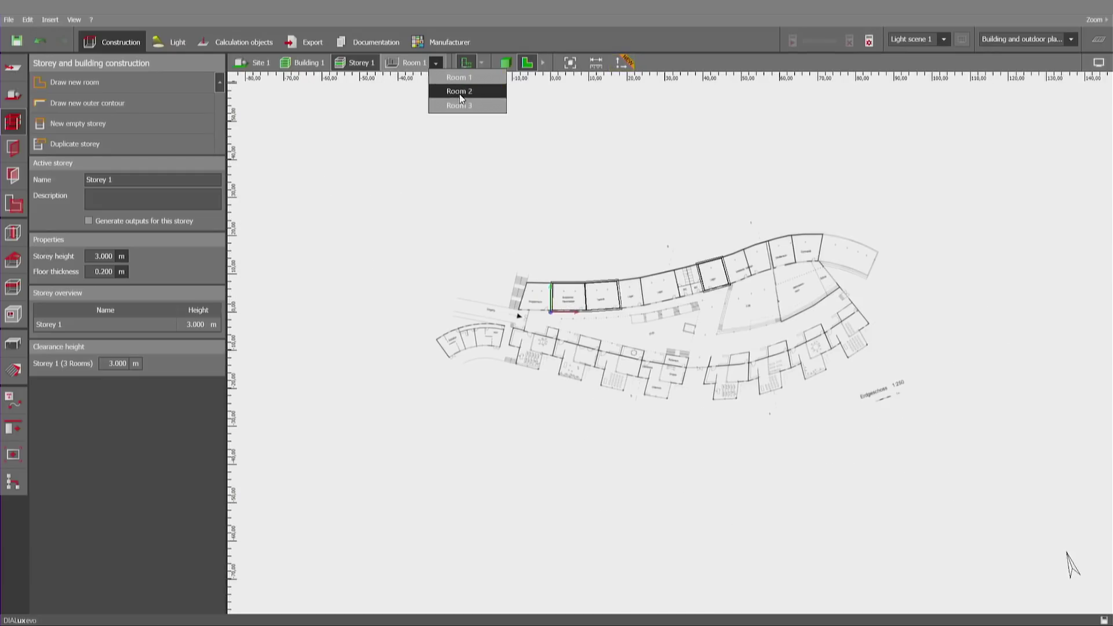
click(459, 92)
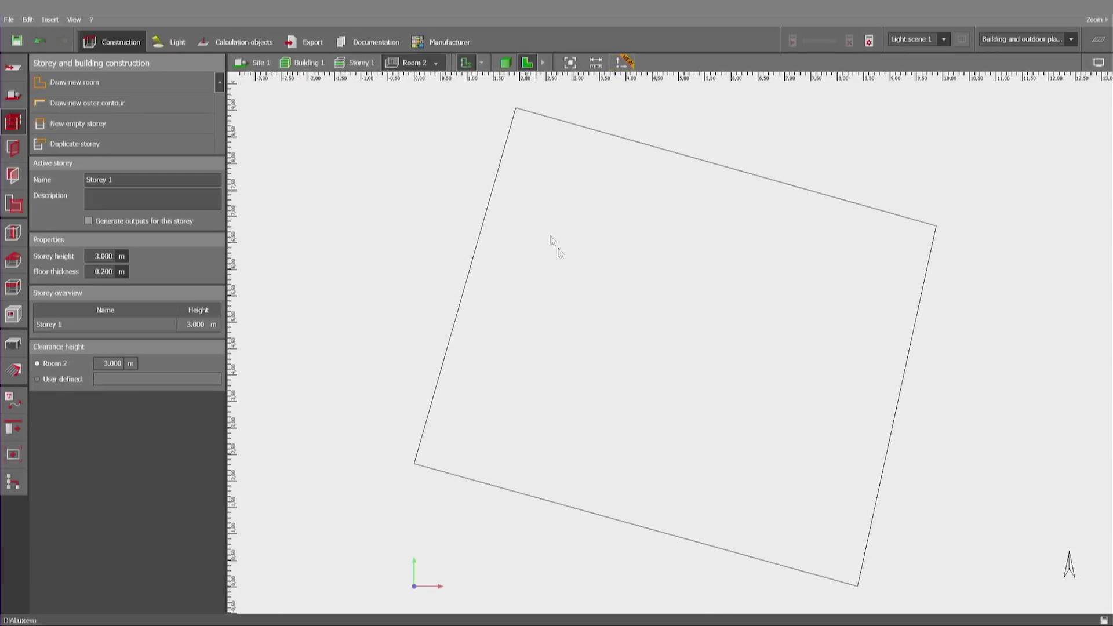
click(414, 463)
click(557, 505)
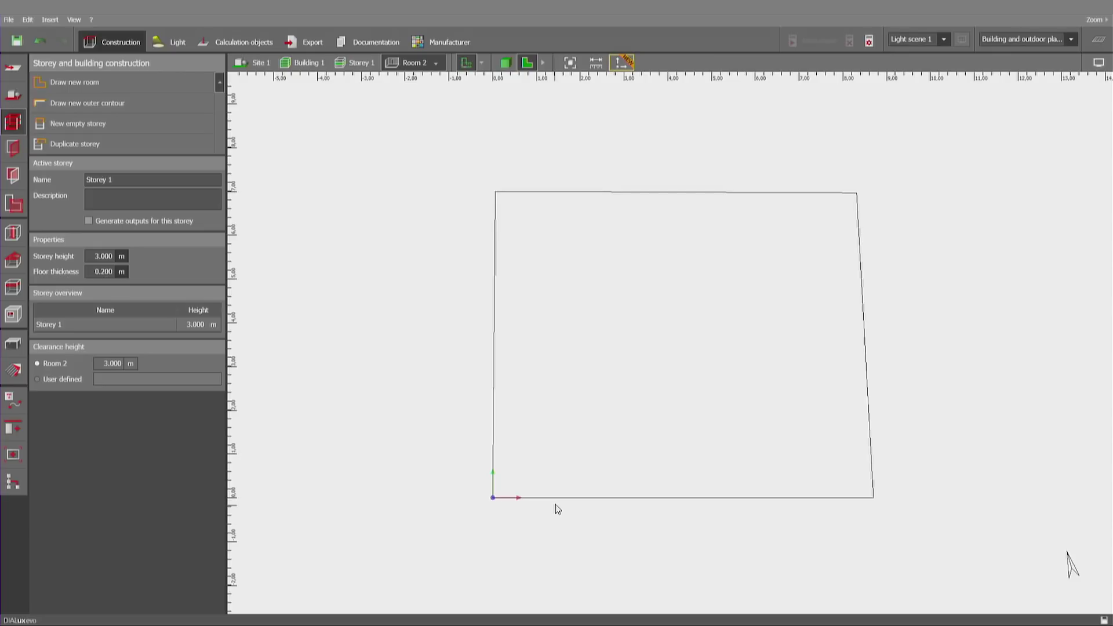
click(357, 62)
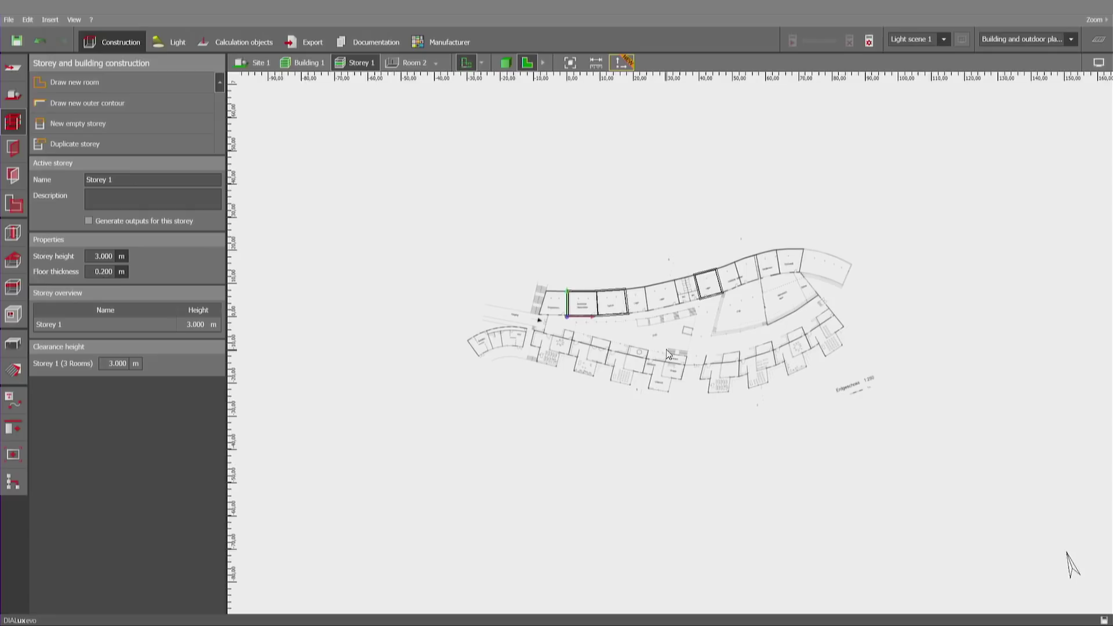
Step: Choose the Fagerhult Multilume Slim Delta 3K Decor plate 41793 as the active luminaire
click(171, 42)
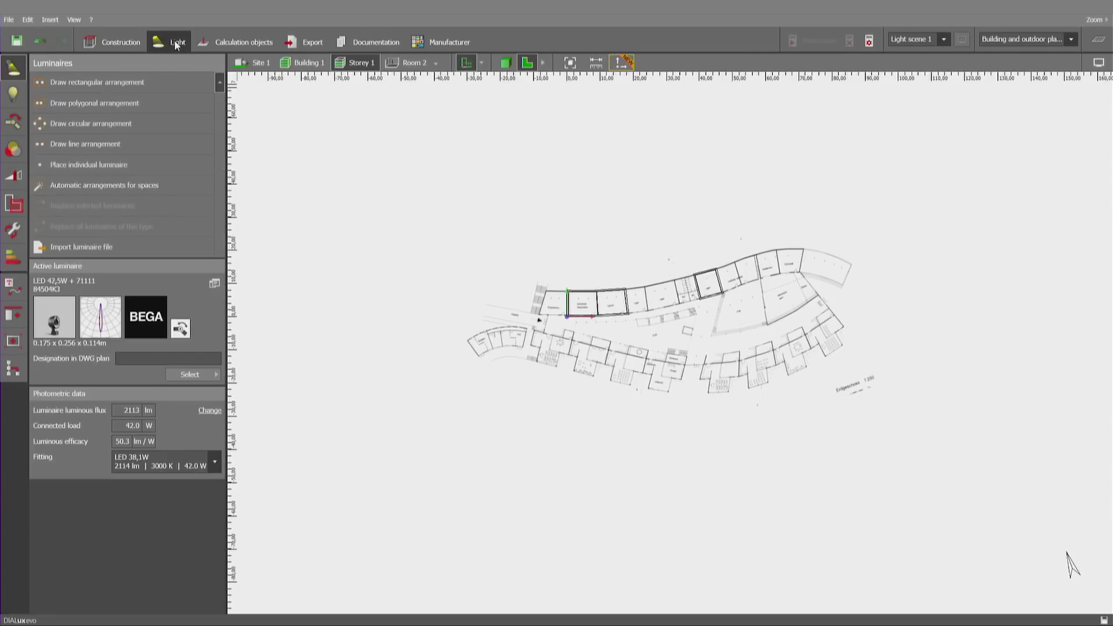
click(185, 376)
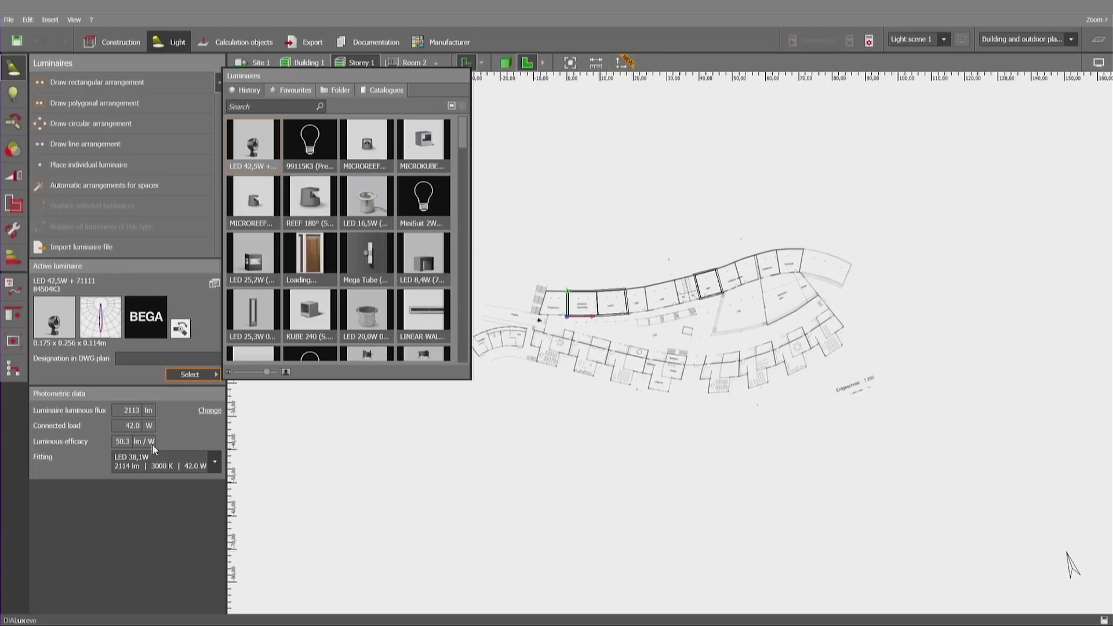
scroll(462, 132, down, 5)
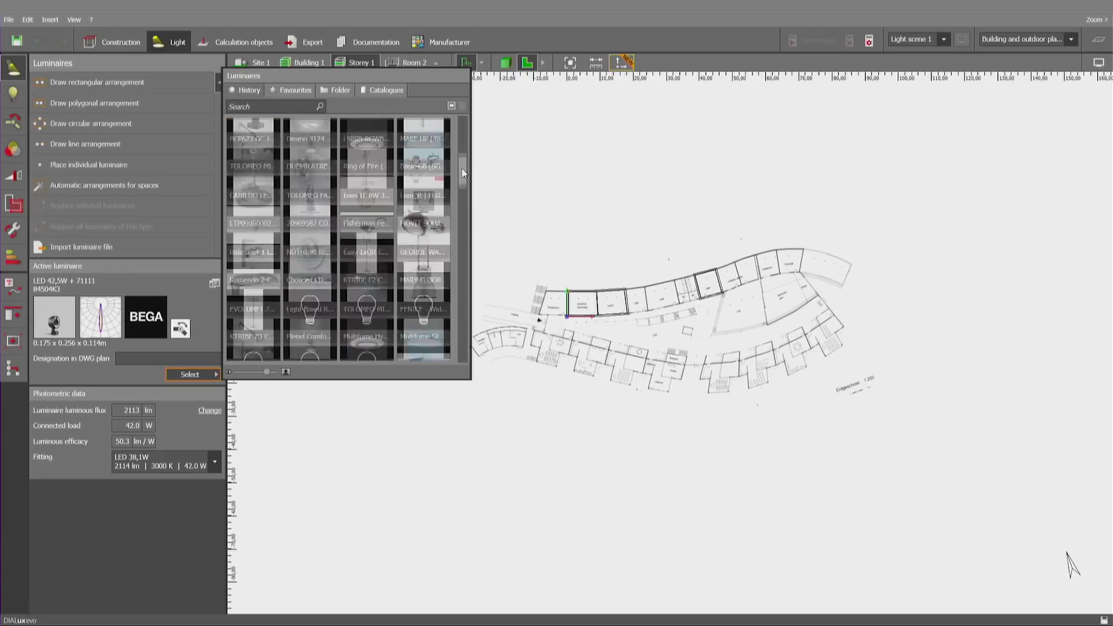
click(413, 294)
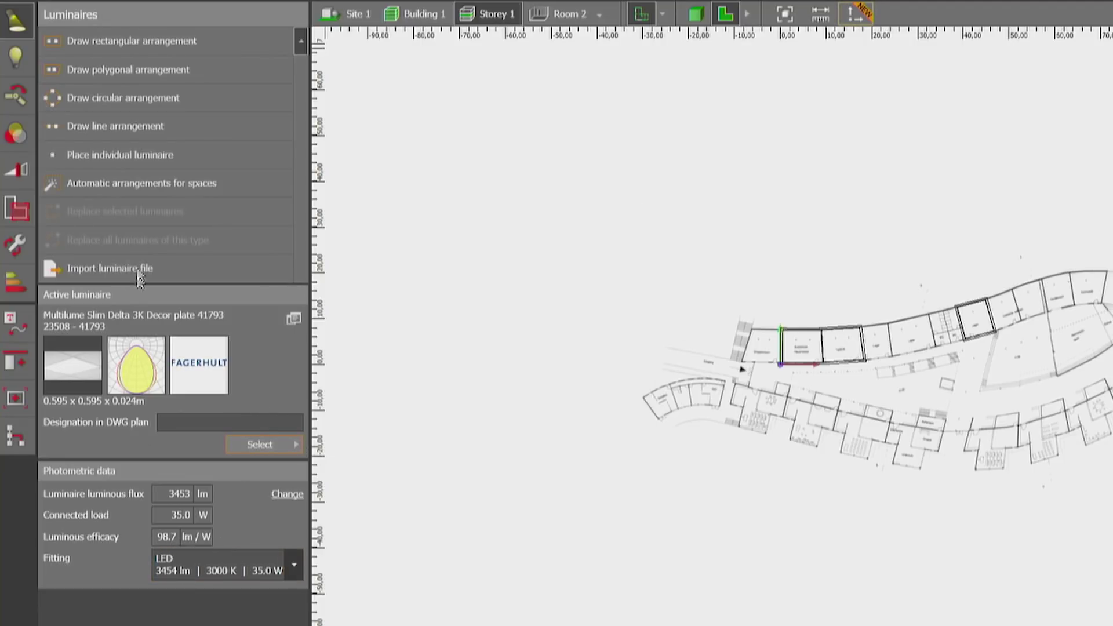
Step: Fill the Technik room with an automatic arrangement of the active luminaire
click(145, 184)
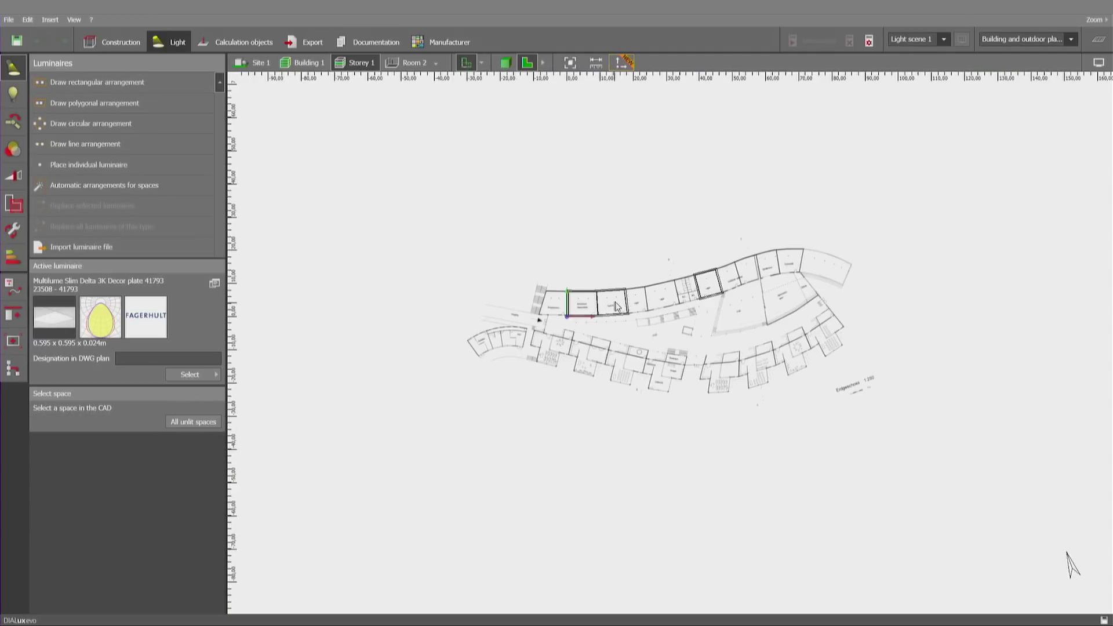
click(616, 307)
scroll(616, 306, up, 3)
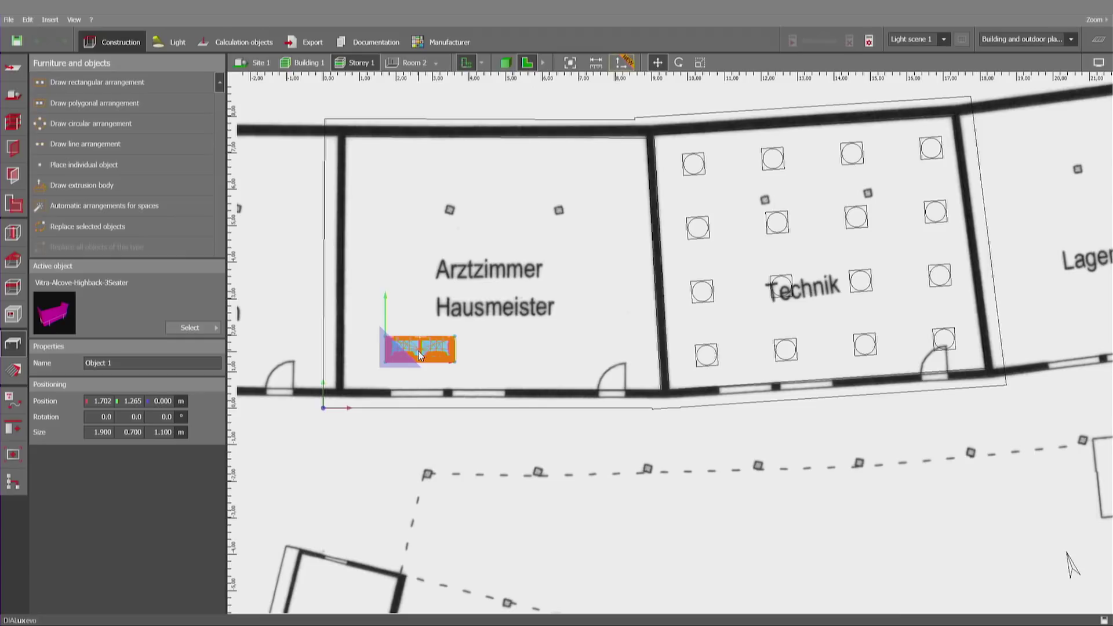
Step: Centre the three-seater sofa in the Arztzimmer Hausmeister room and move it about 2 m towards the lower wall, below the room label
right_click(420, 355)
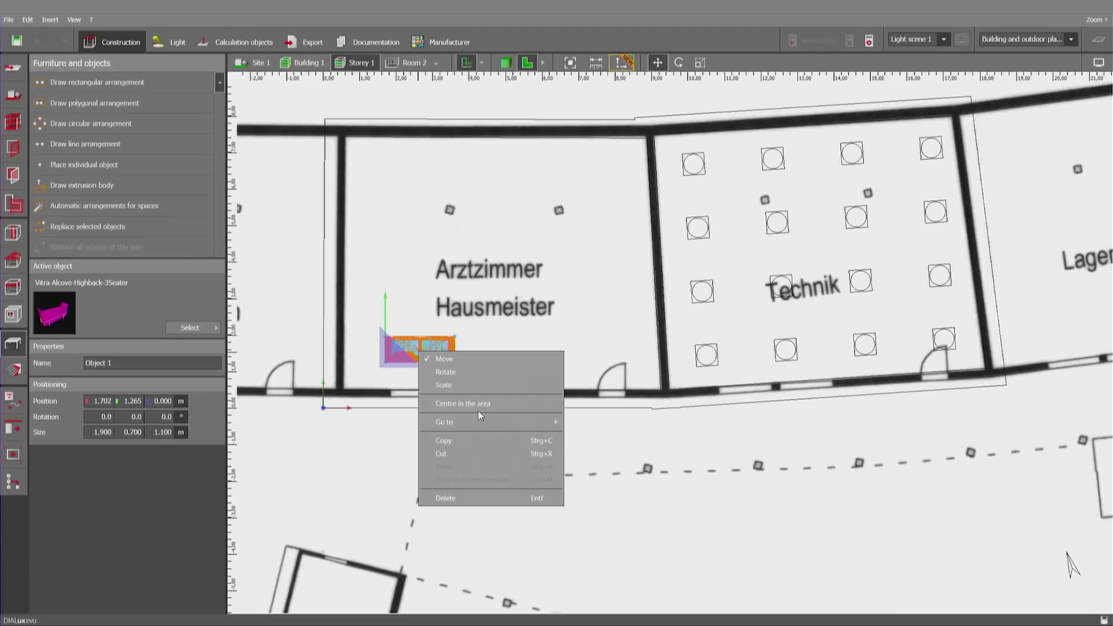
key(Return)
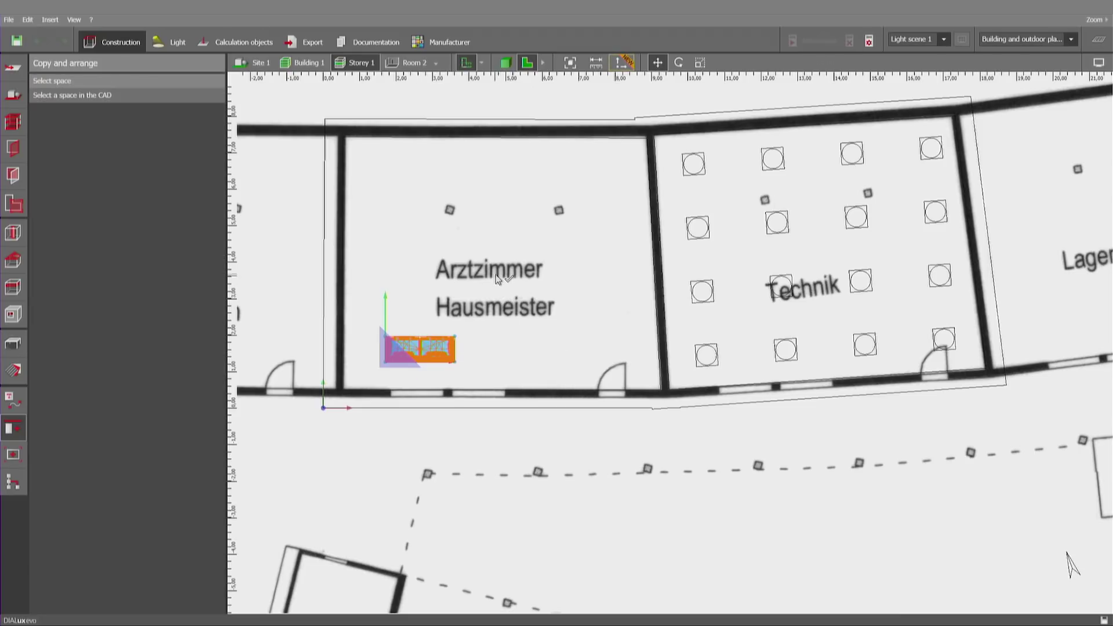
click(497, 277)
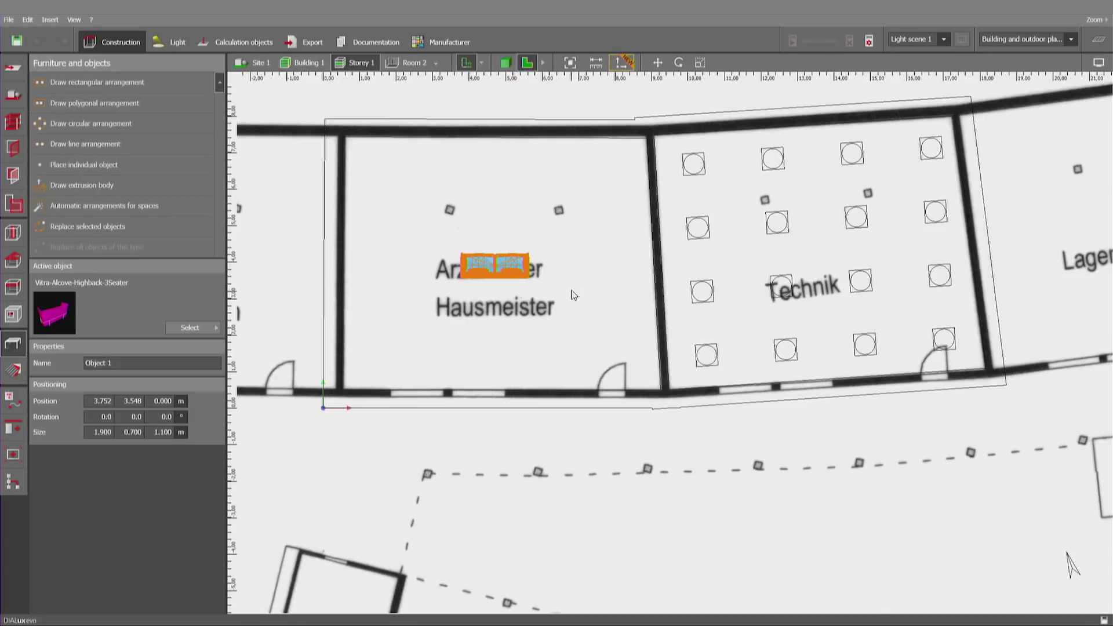
click(500, 292)
key(Escape)
drag(467, 276, 453, 354)
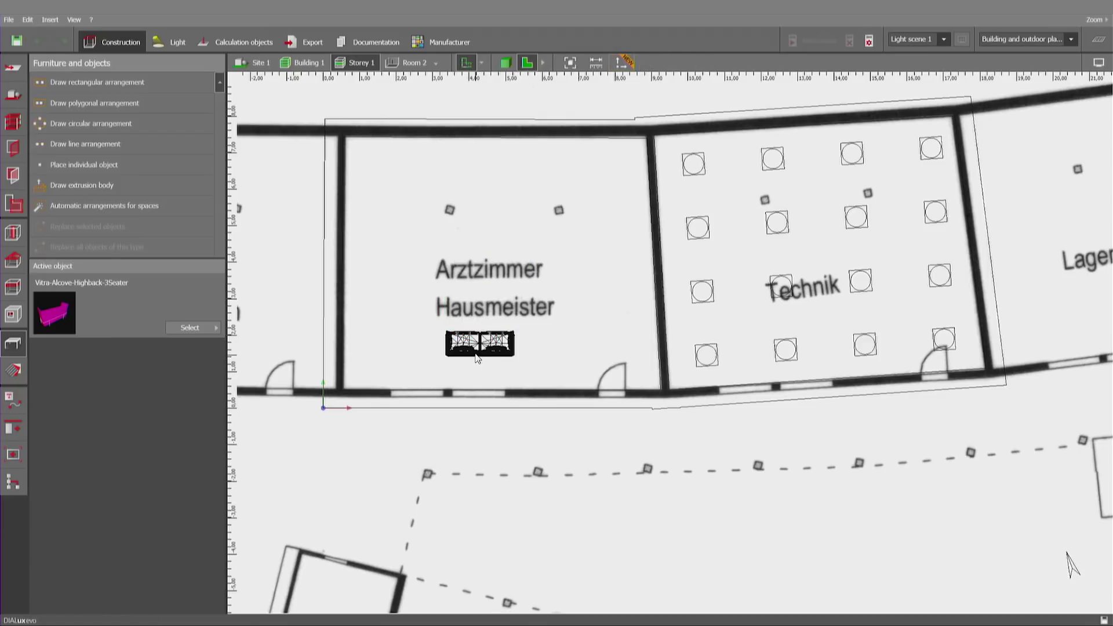
Step: Centre the three-seater sofa in the neighbouring Technik room, leave the copy and arrange mode, and select the sofa
right_click(476, 357)
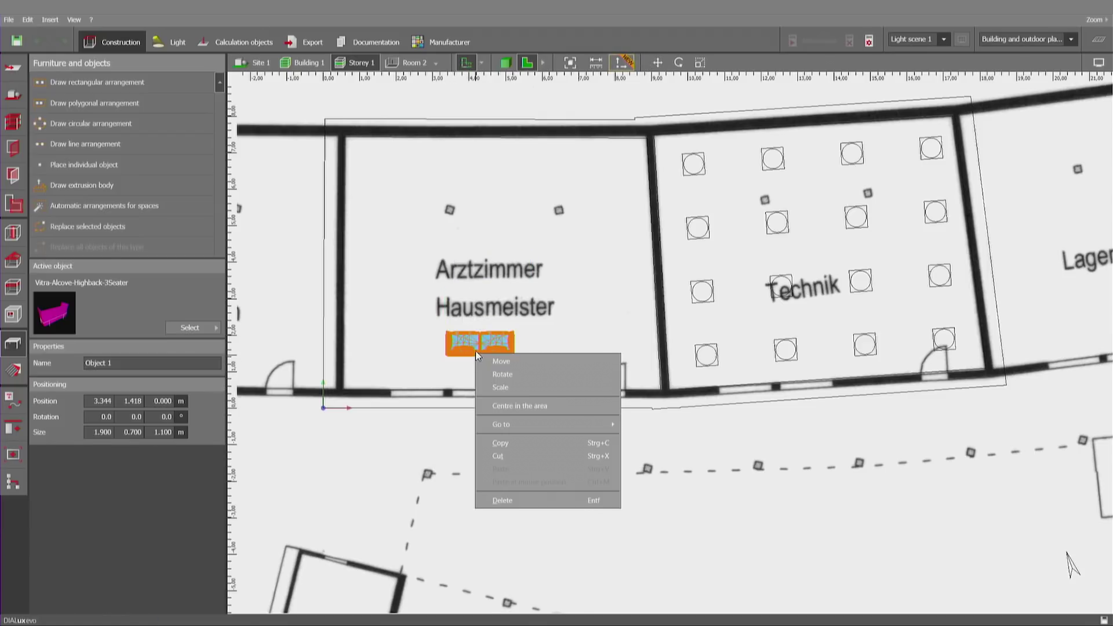
click(548, 407)
click(823, 253)
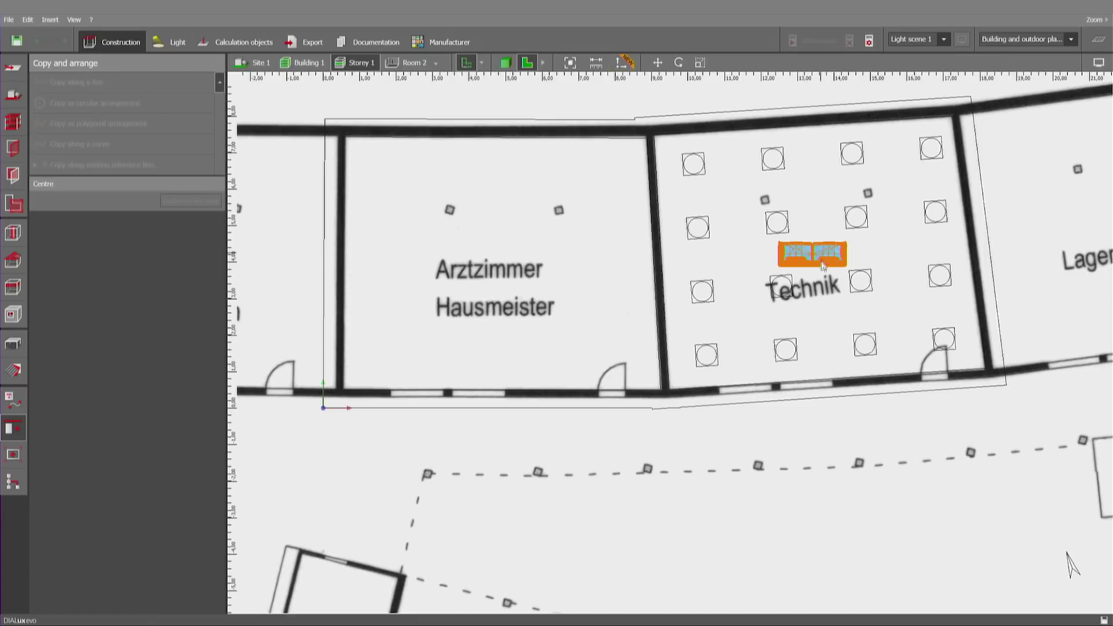
key(Escape)
key(Escape)
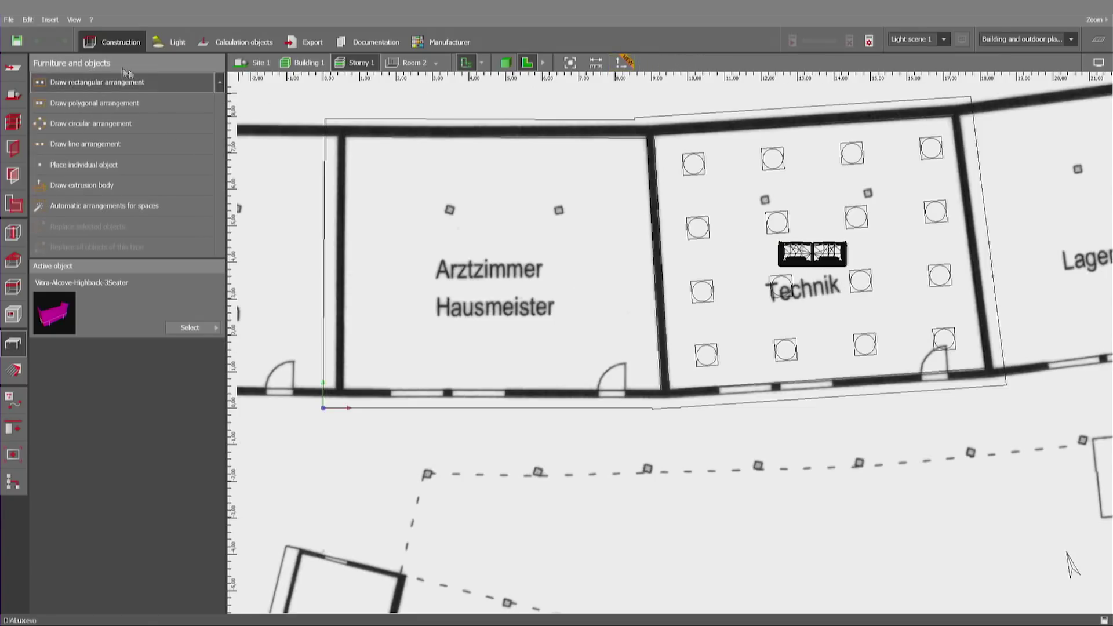
click(788, 265)
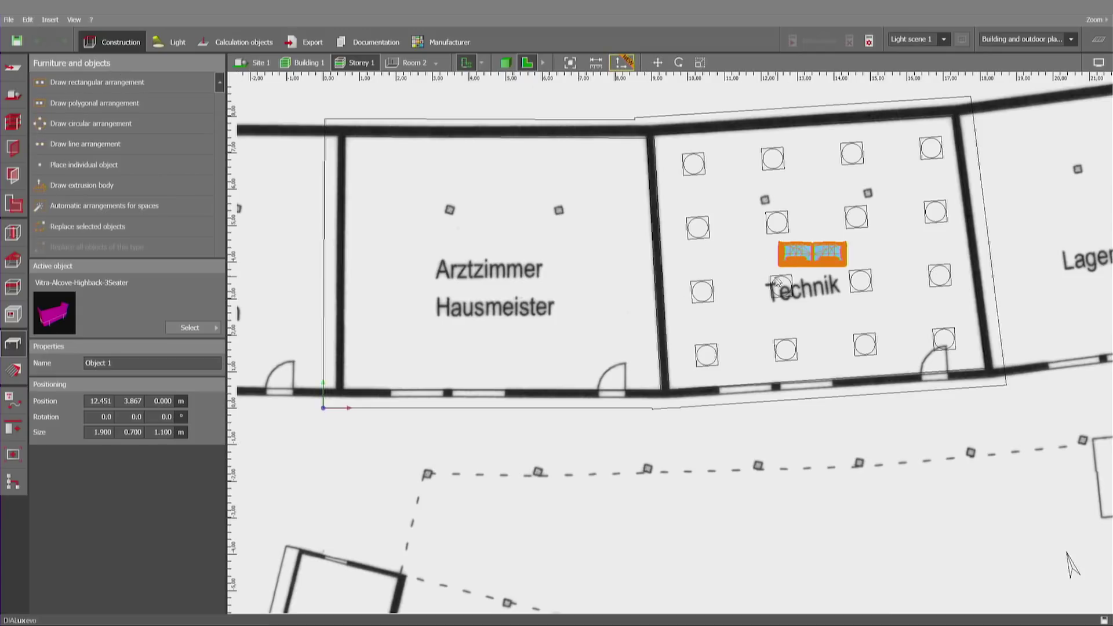